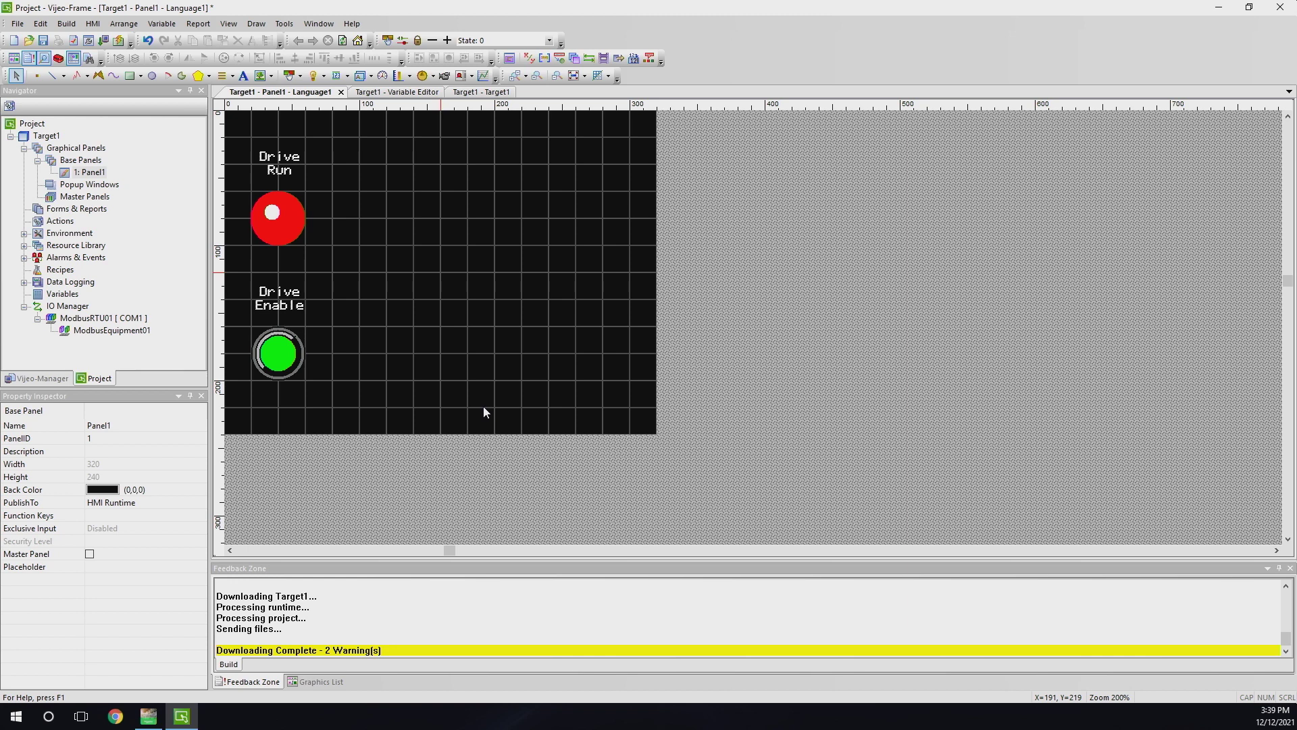
Switch to Machine Expert - Basic and review the drive enable, forward/reverse run and frequency rungs of the ladder program
left_click(180, 718)
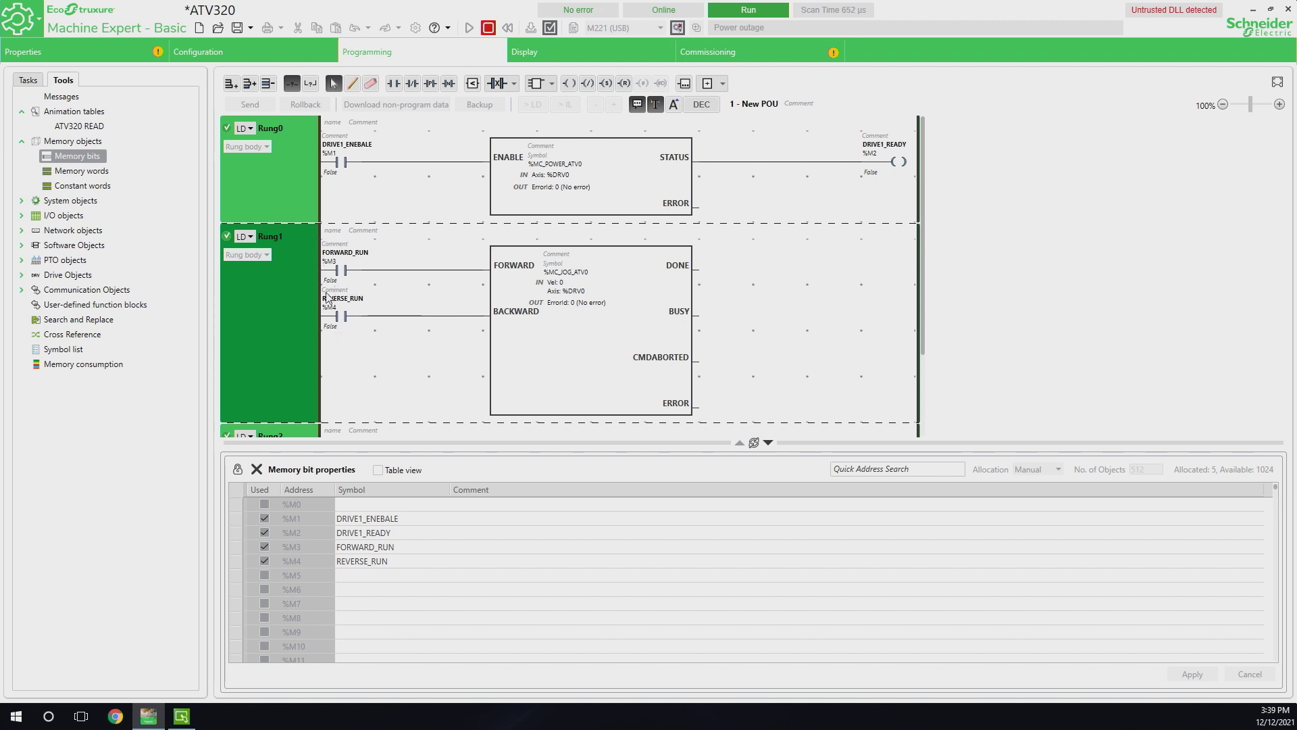
mouse_move(347, 316)
left_click_drag(919, 223, 924, 348)
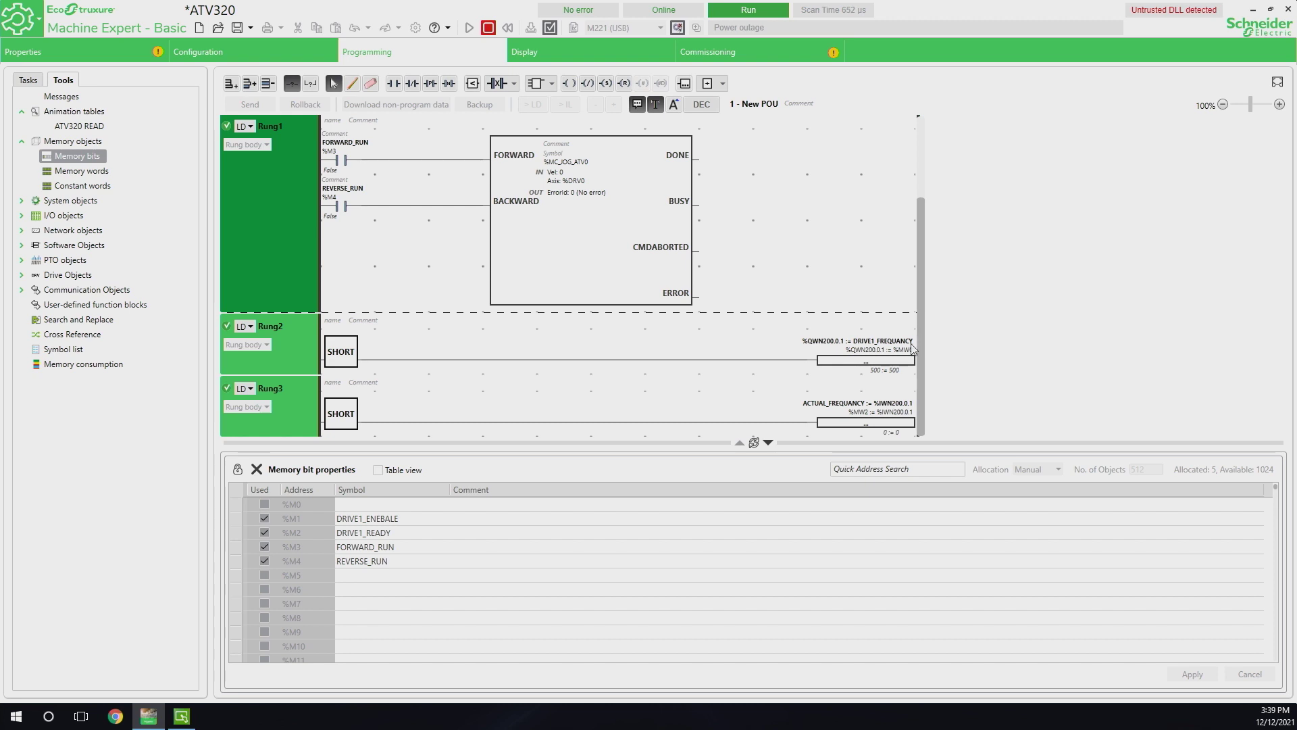
scroll(920, 358, "up", 3)
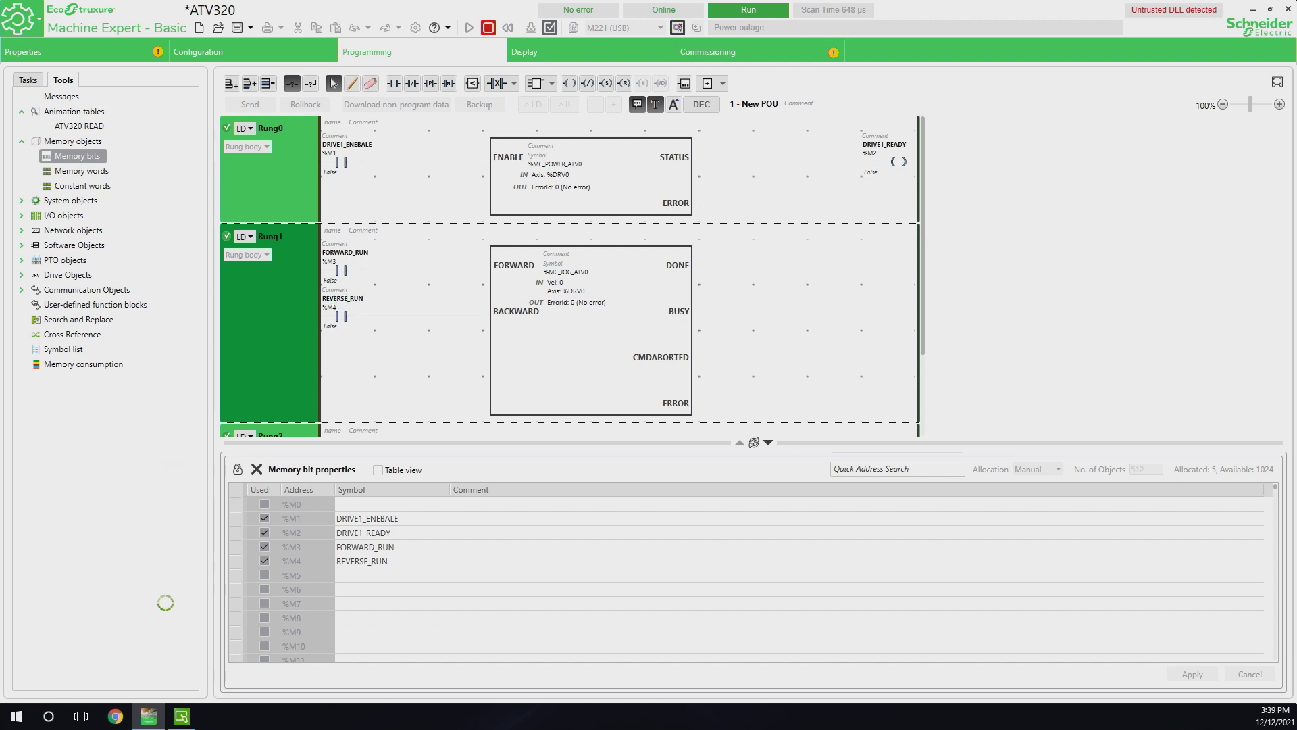
Switch back to Vijeo-Frame and add a two-line text "Run Fwd", about 40 by 40, to the right of the Drive Enable label
left_click(181, 715)
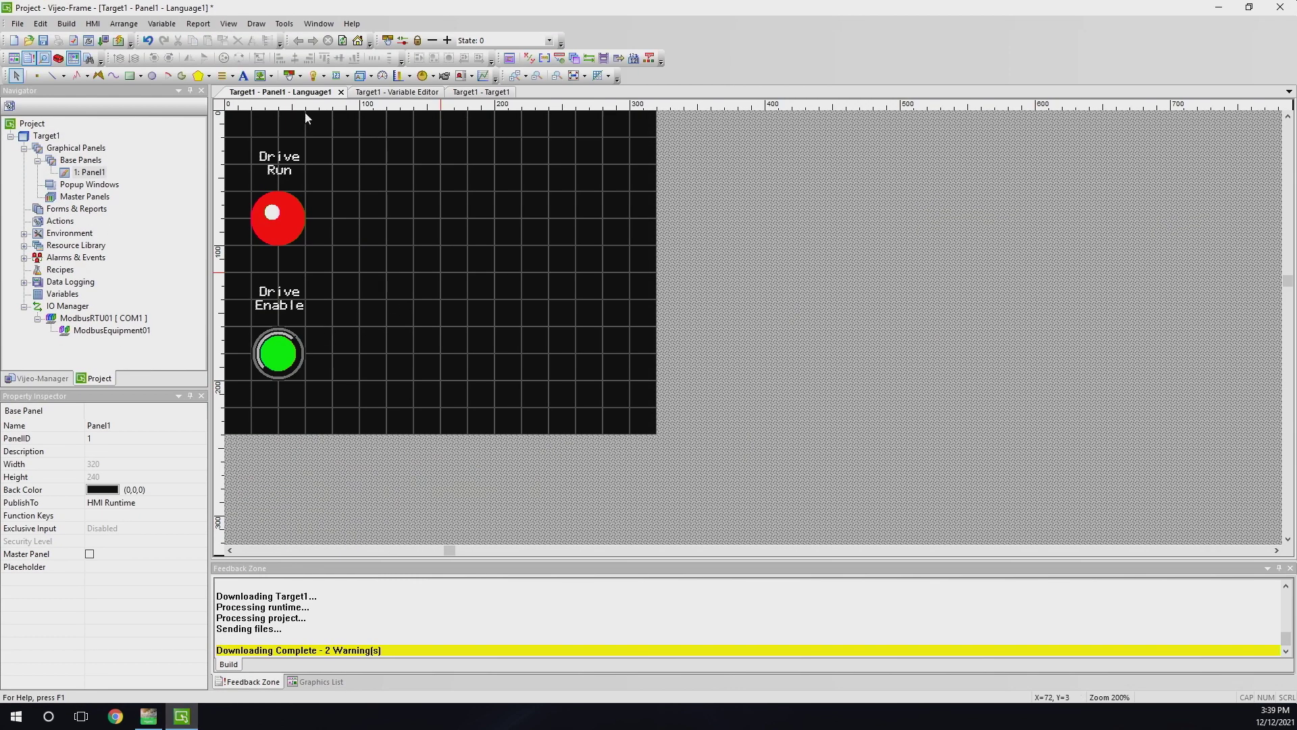
left_click(244, 75)
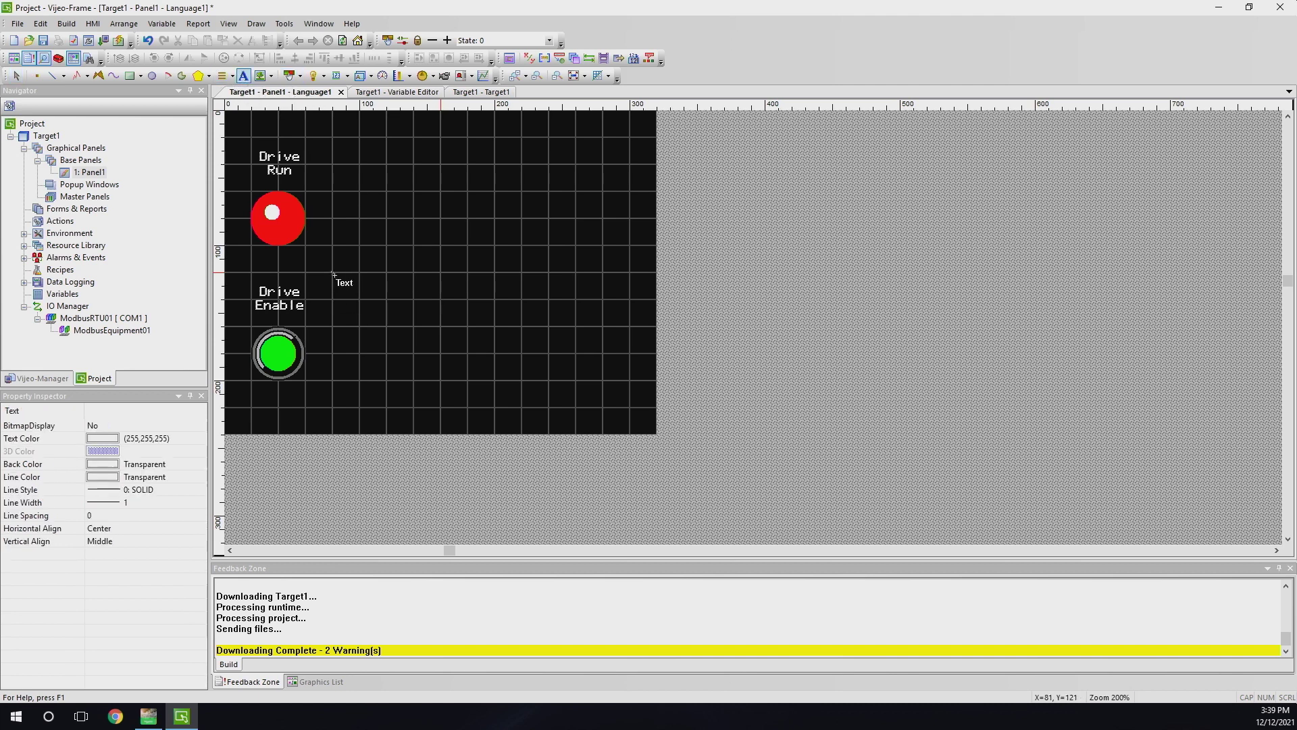
left_click_drag(333, 273, 381, 318)
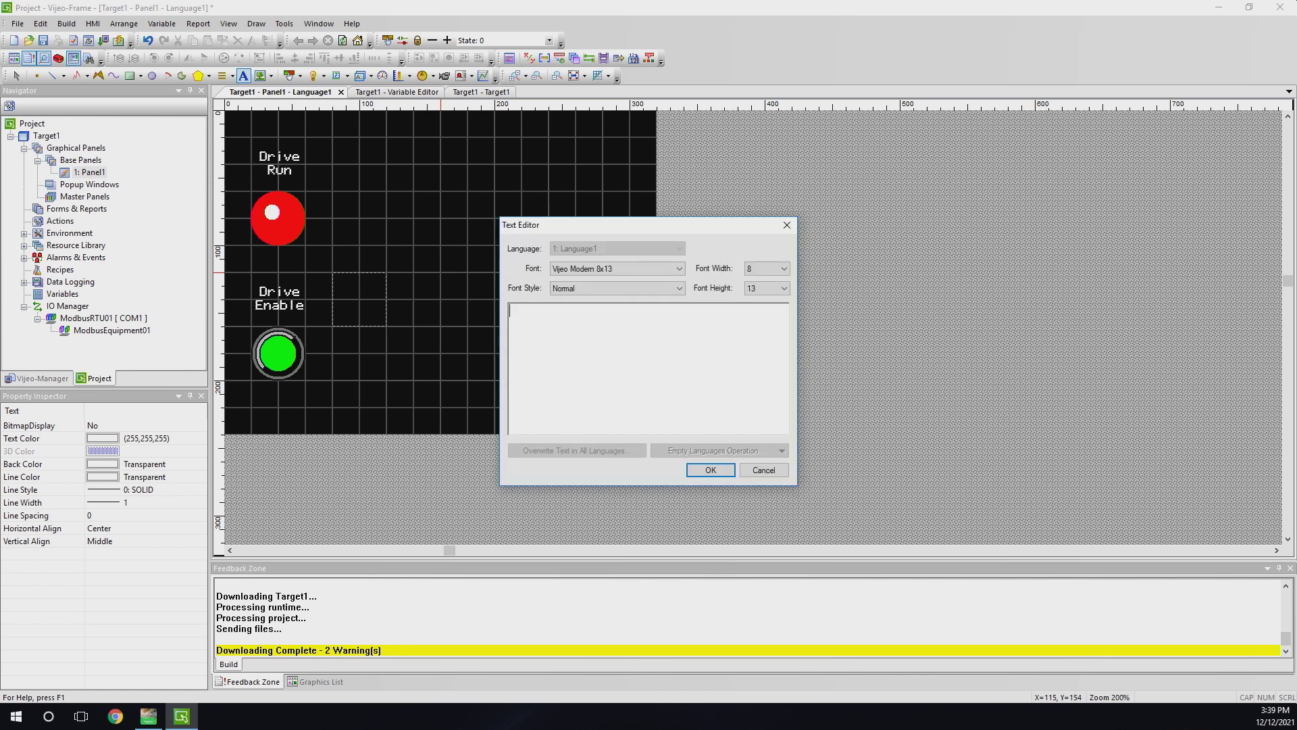
type("Run")
type("wd")
left_click(698, 468)
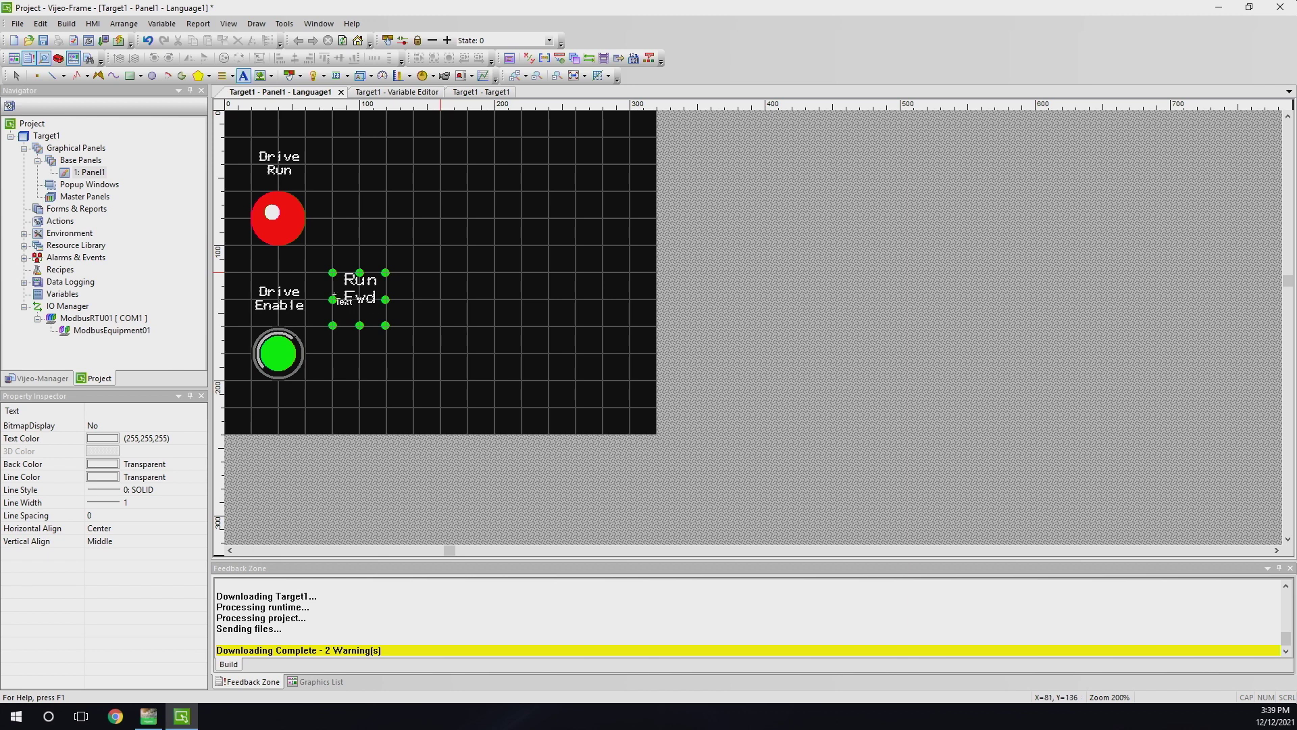
left_click(370, 308)
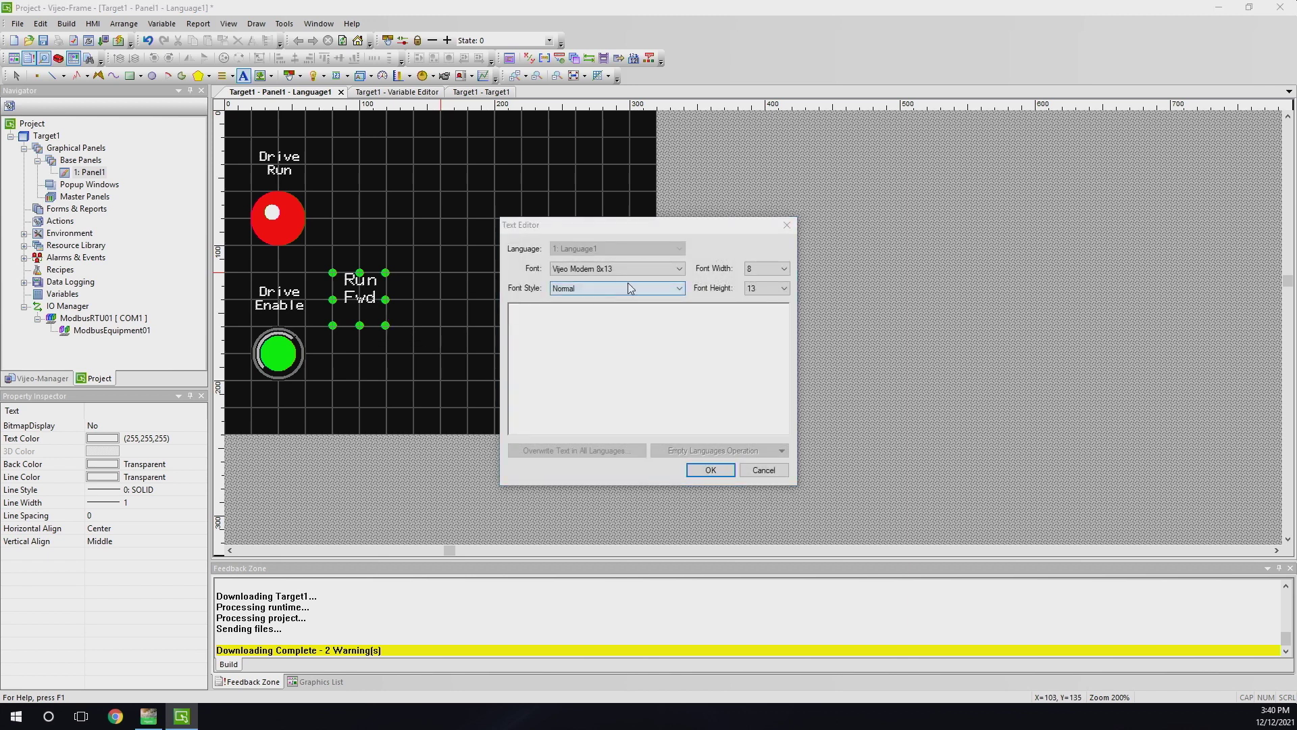
left_click(680, 270)
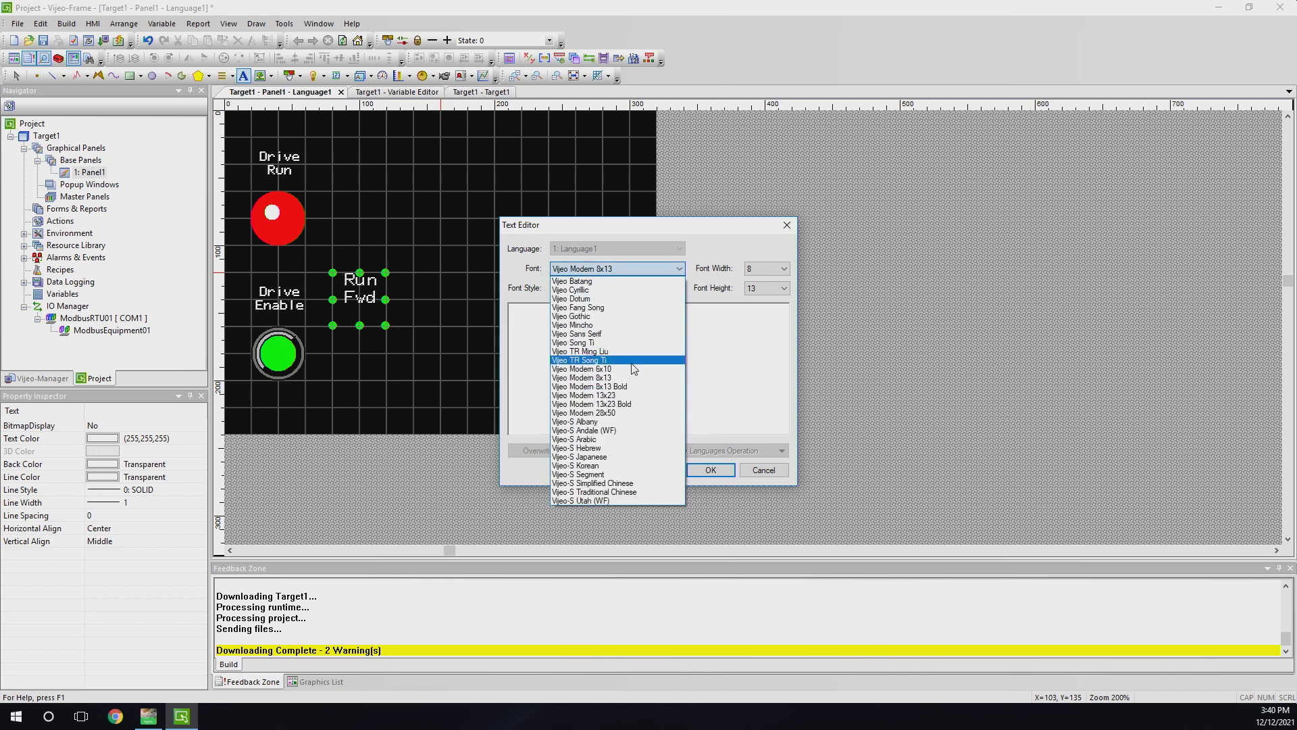
left_click(628, 369)
left_click(709, 471)
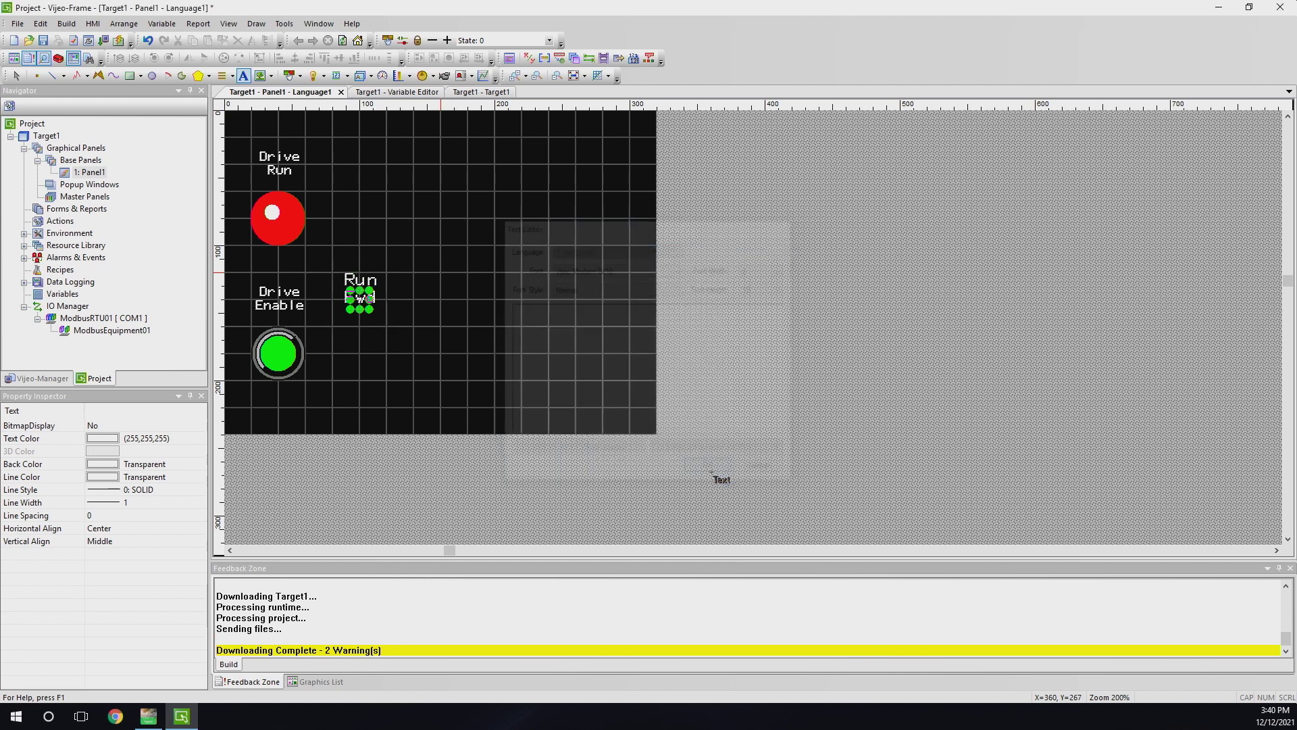
left_click(369, 308)
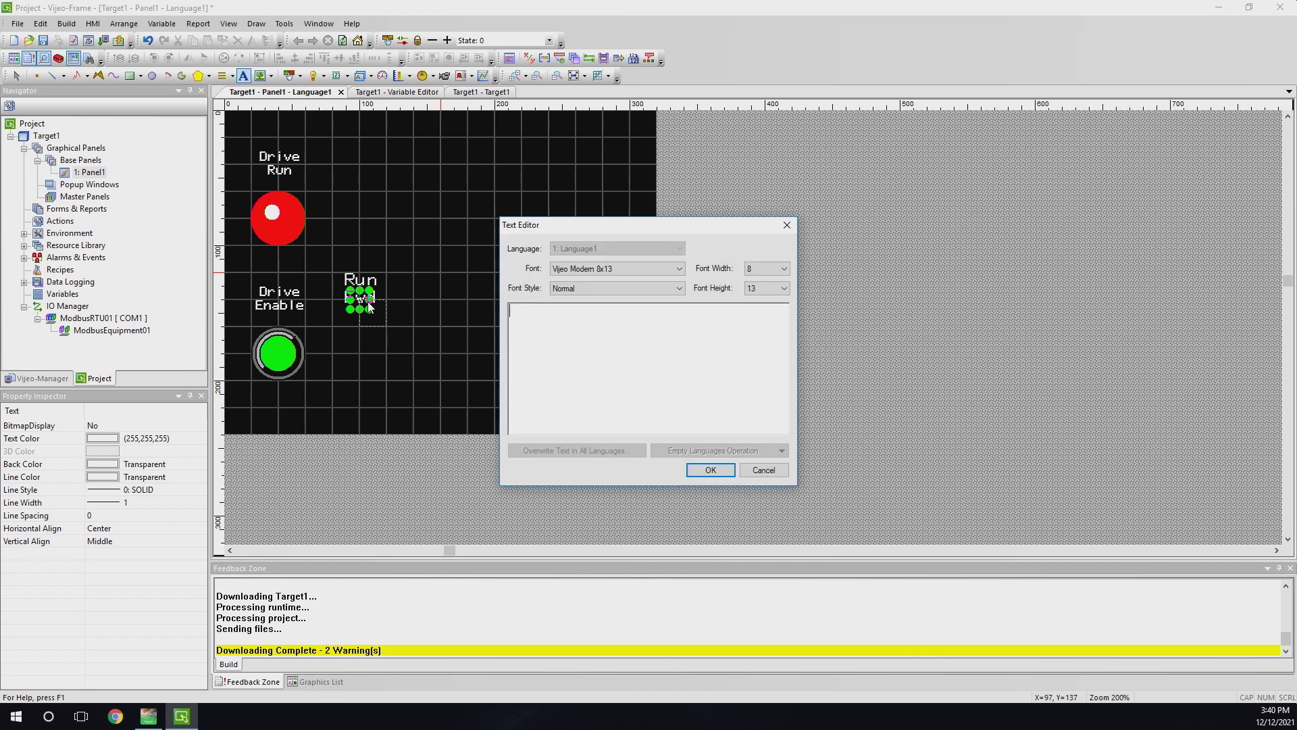
left_click(764, 473)
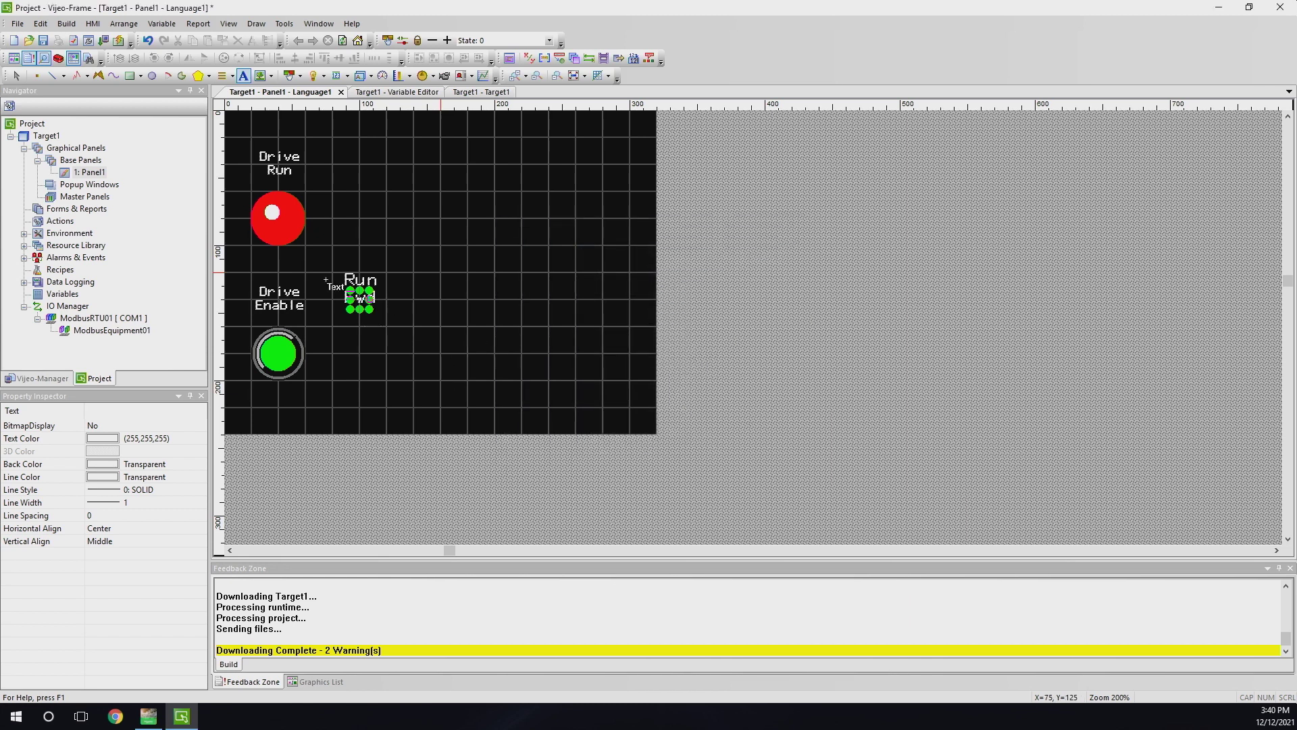
left_click(16, 75)
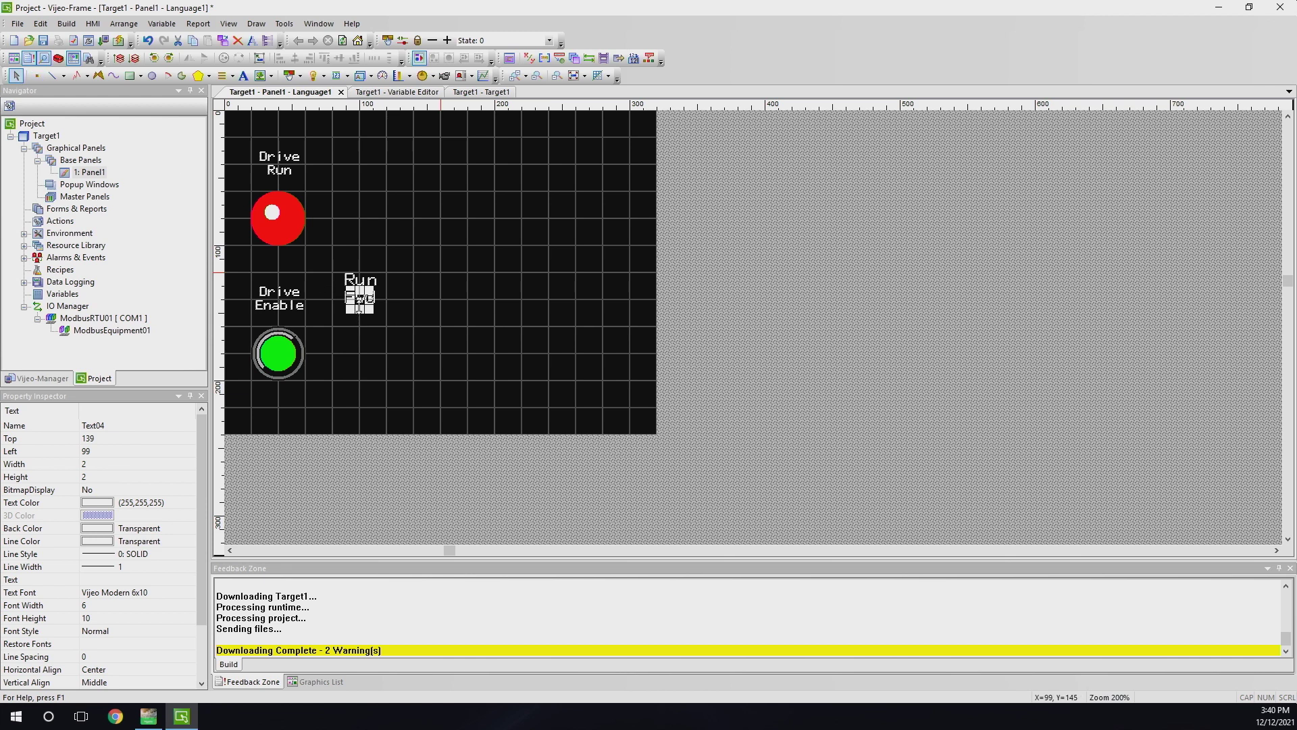
left_click(359, 308)
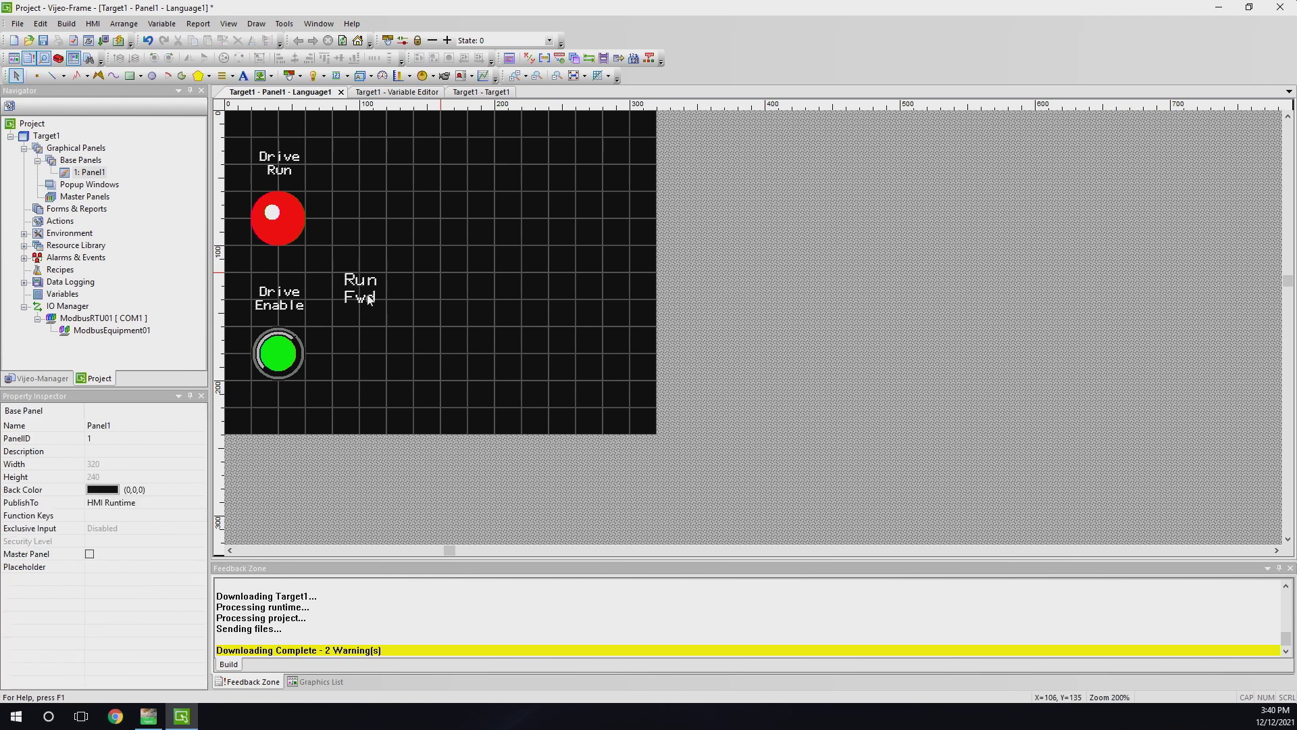
Set the font of the "Run Fwd" text to Vijeo Modern 6x10
left_click(369, 299)
double_click(356, 295)
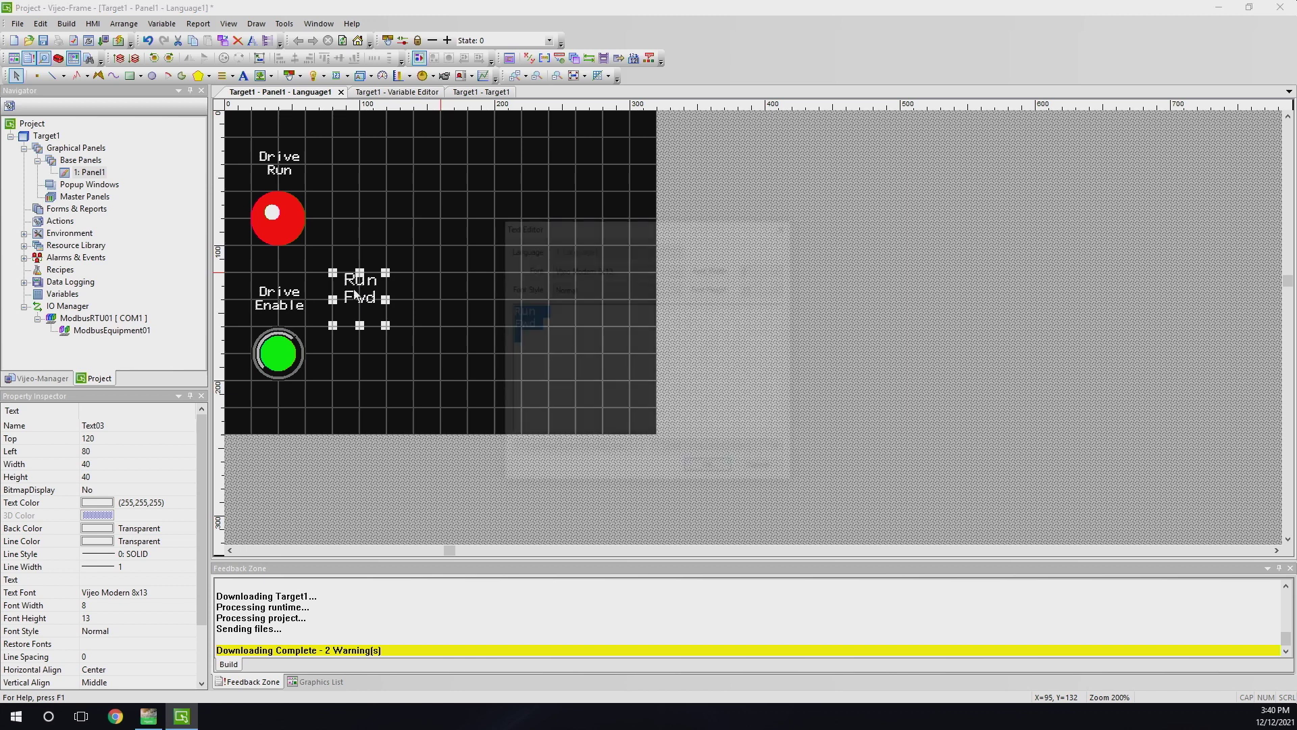
left_click(661, 268)
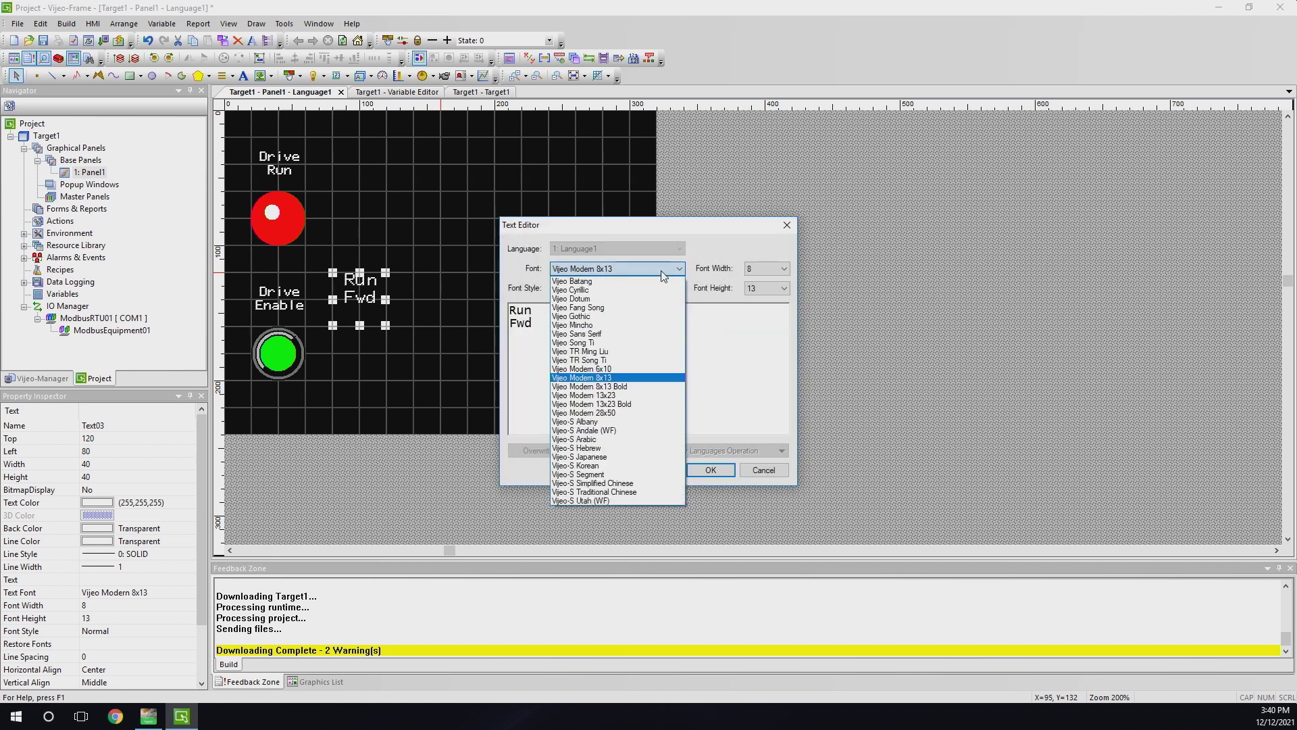
left_click(647, 375)
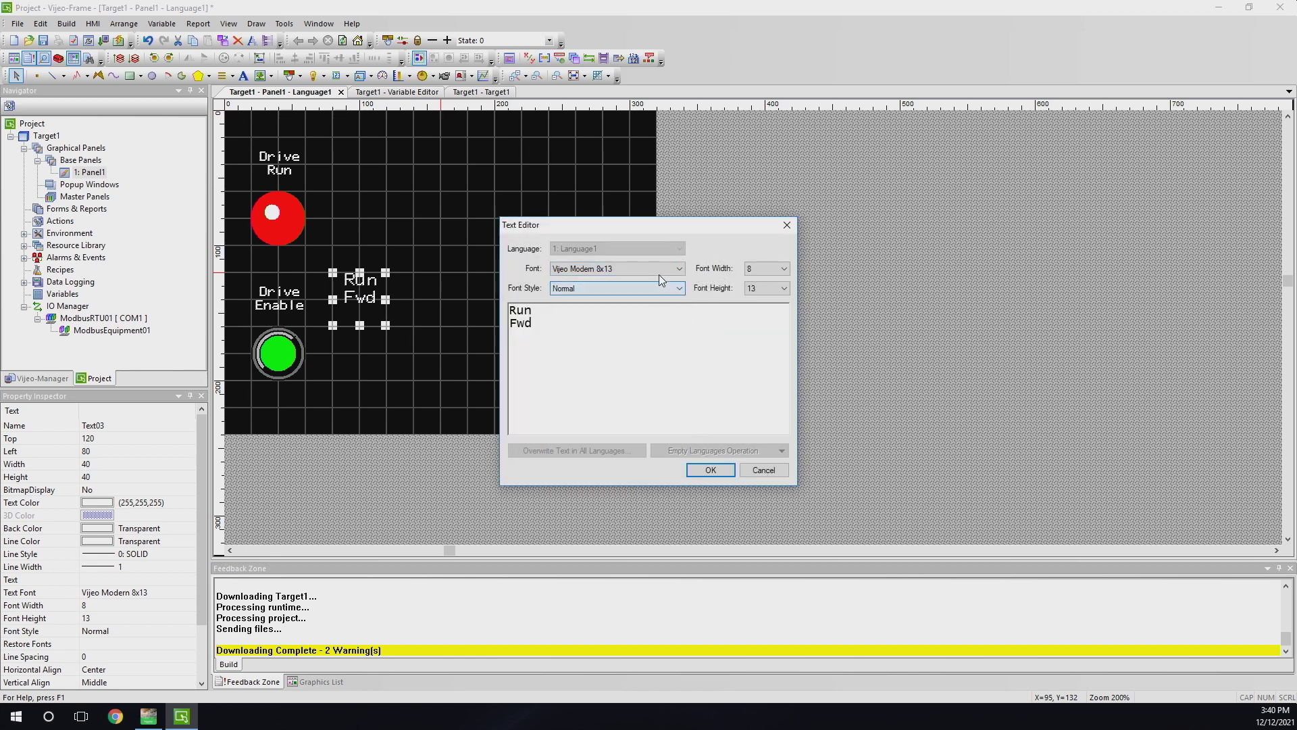
left_click(659, 271)
left_click(629, 370)
left_click(711, 470)
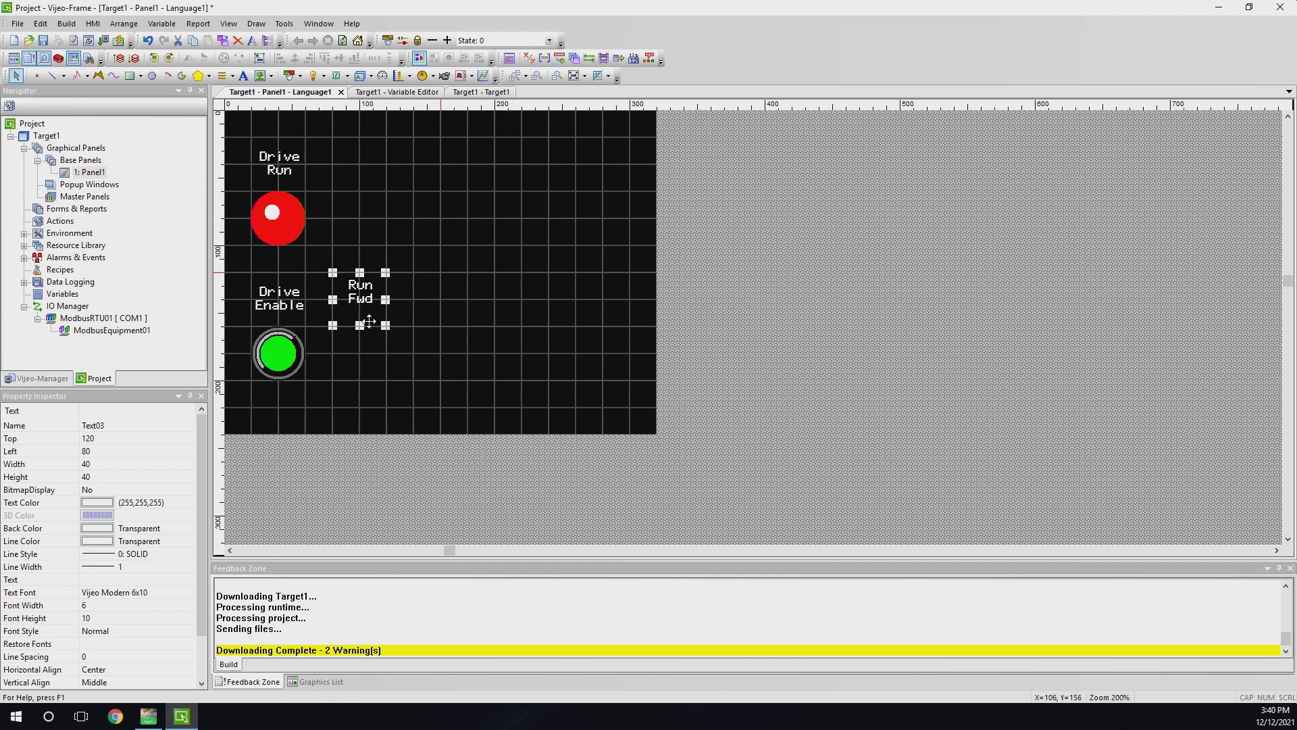
left_click(362, 352)
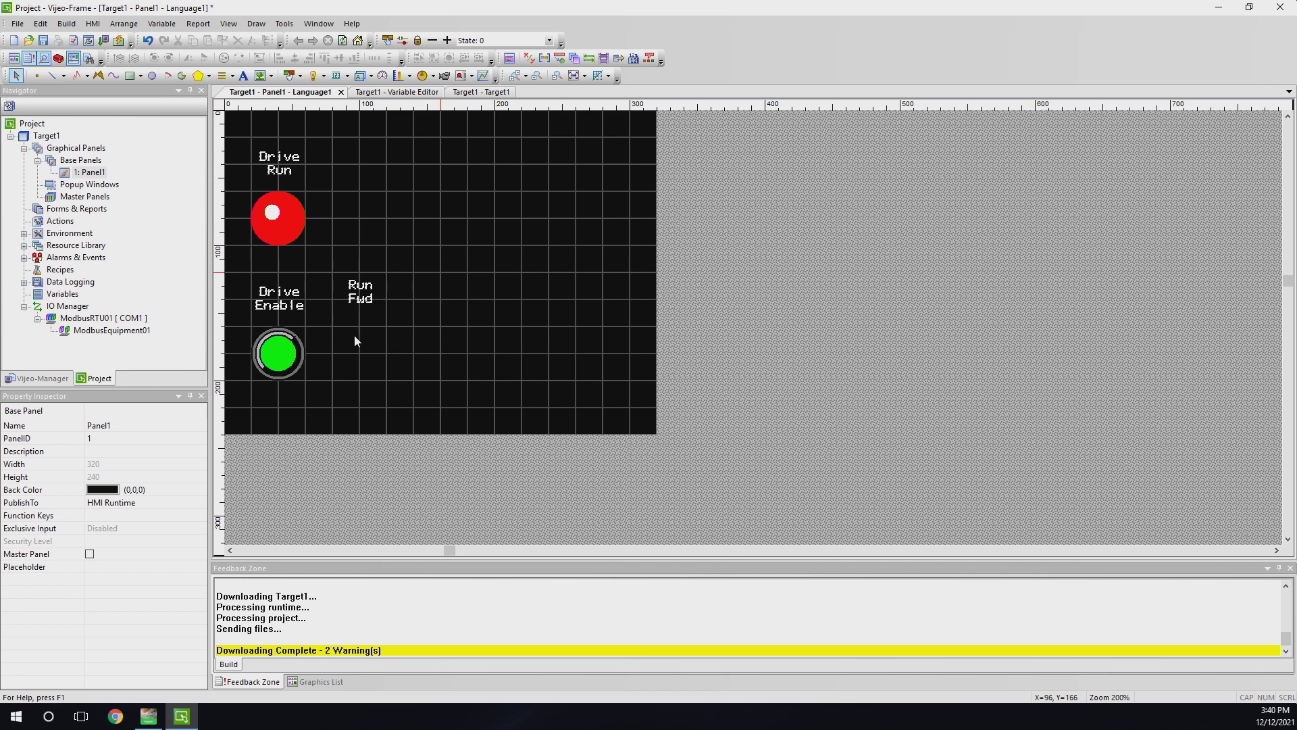
Place a switch about 40 by 40 below the "Run Fwd" label and give it the round primitive style 10007
left_click(289, 76)
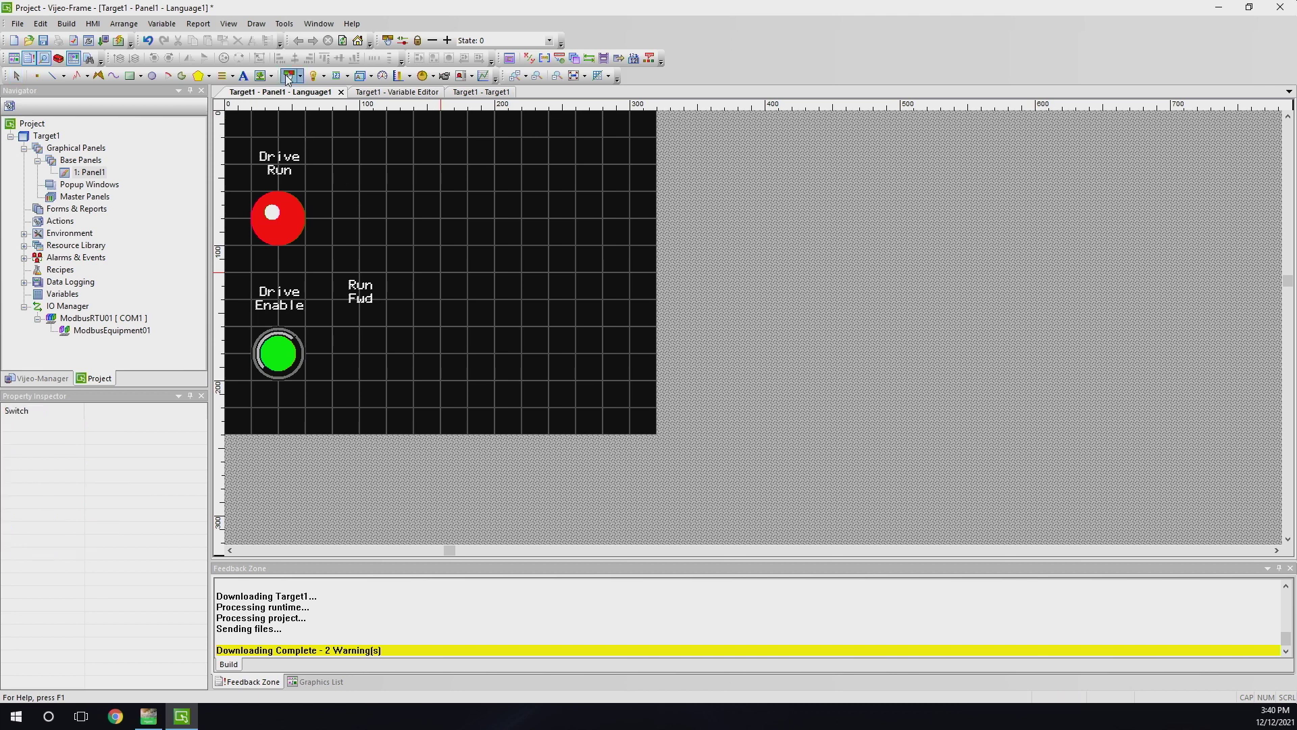
left_click_drag(333, 329, 378, 372)
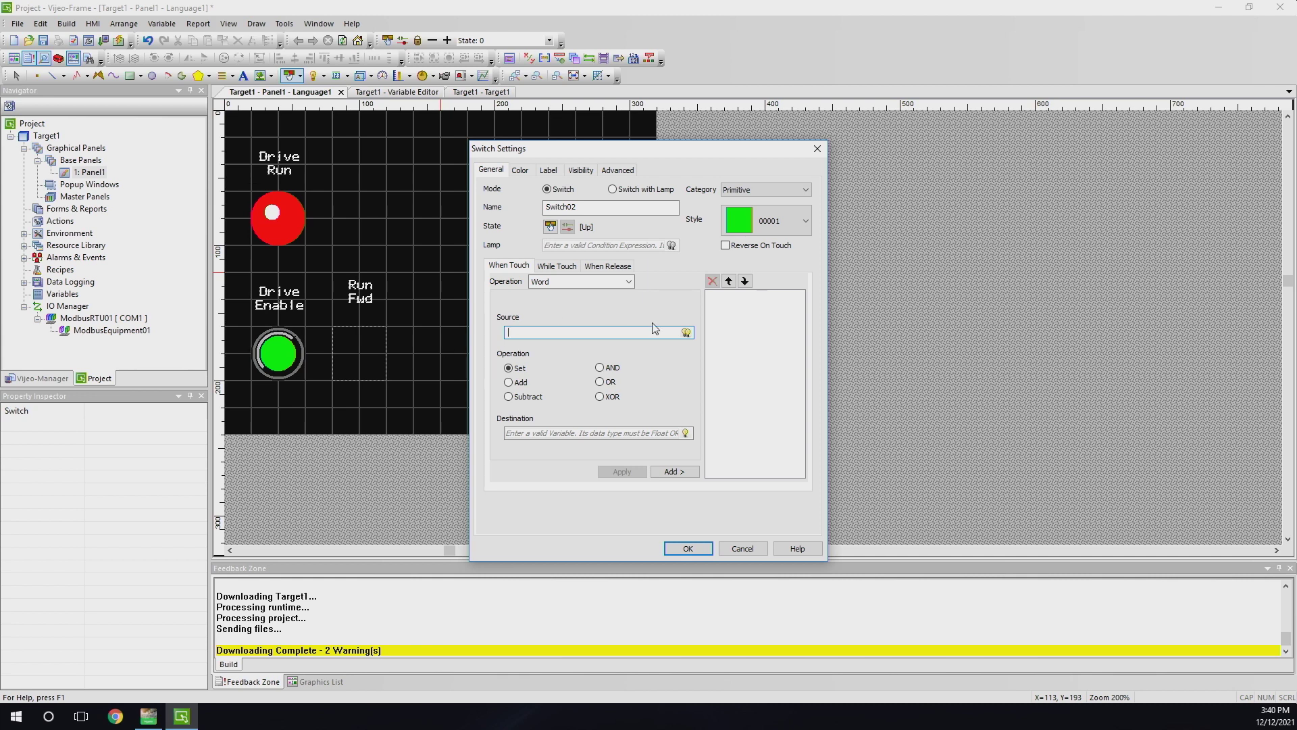
left_click(780, 215)
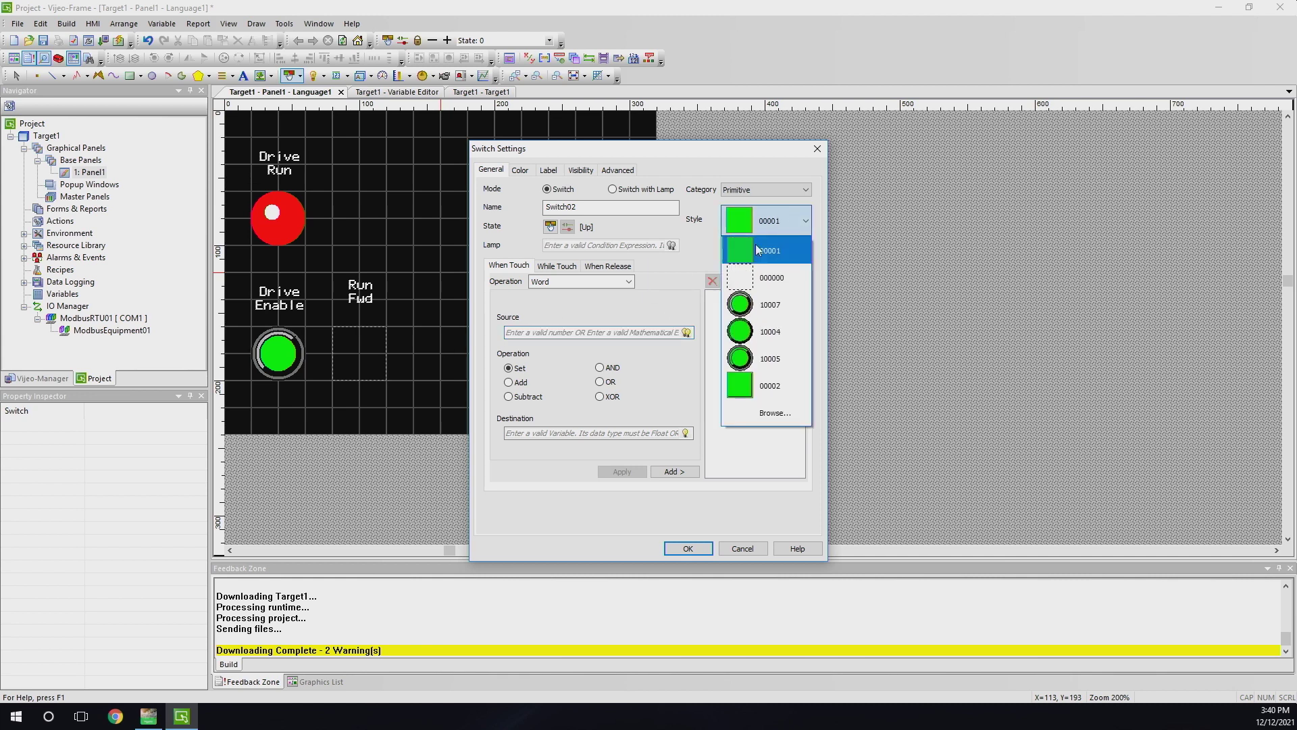
left_click(776, 303)
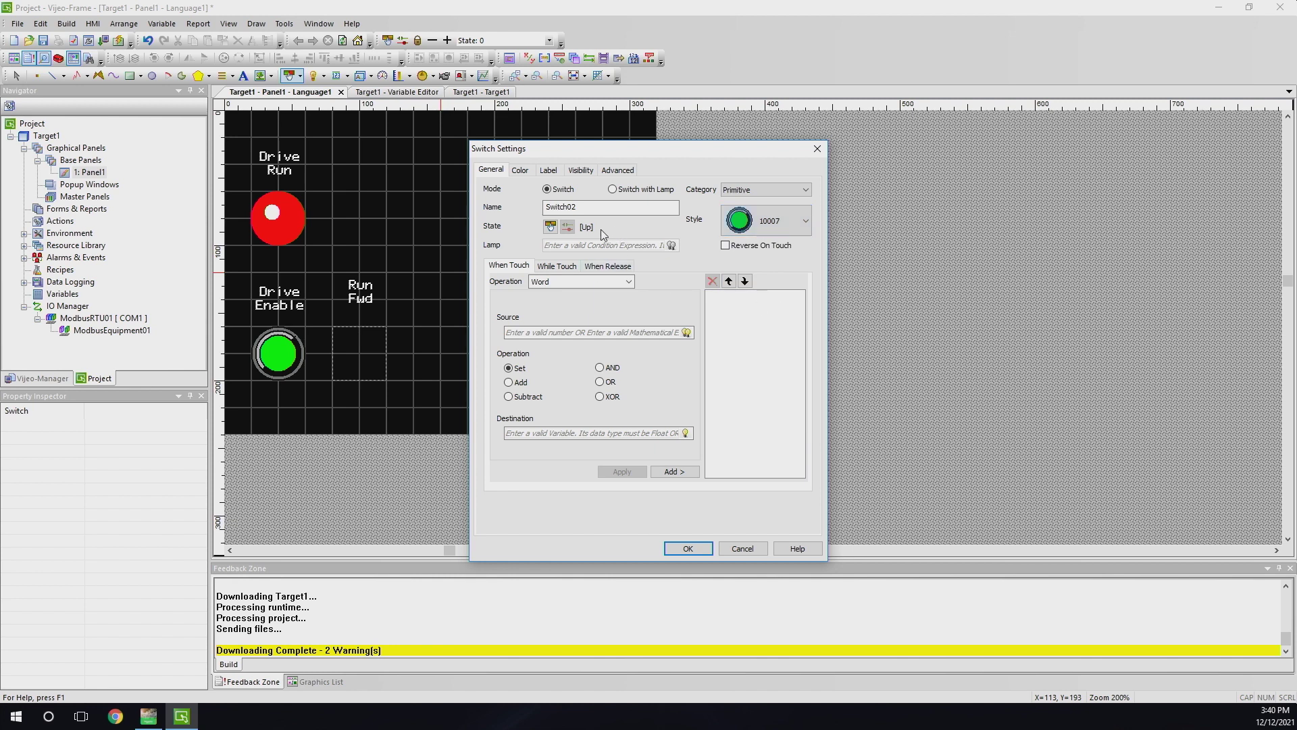
Set the new switch's mode to Switch with Lamp and preview its lamp On and Off states, leaving Off displayed
left_click(613, 190)
left_click(568, 230)
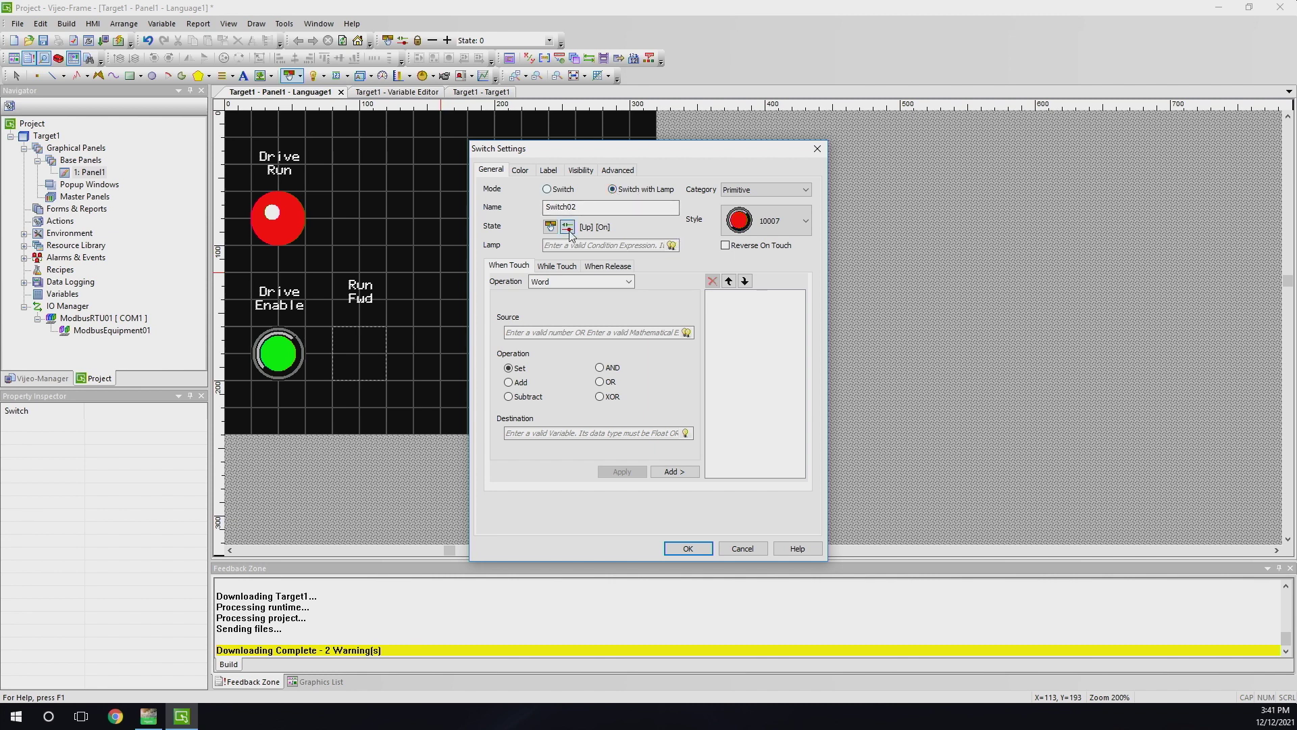
left_click(569, 228)
left_click(569, 229)
left_click(569, 228)
left_click(569, 229)
left_click(569, 228)
Assign the PLC_ModbusEquipment01 variable Forward_run (%M3) as the switch's lamp condition
left_click(671, 244)
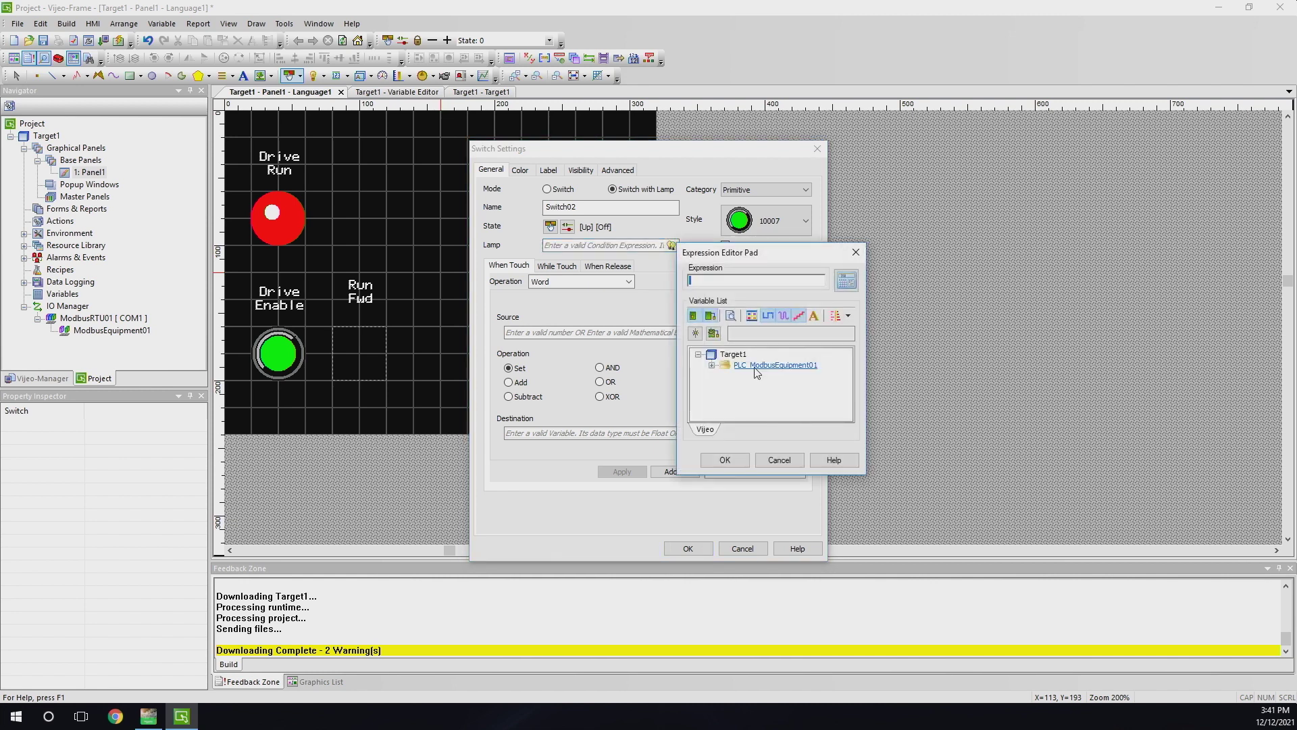
left_click(711, 365)
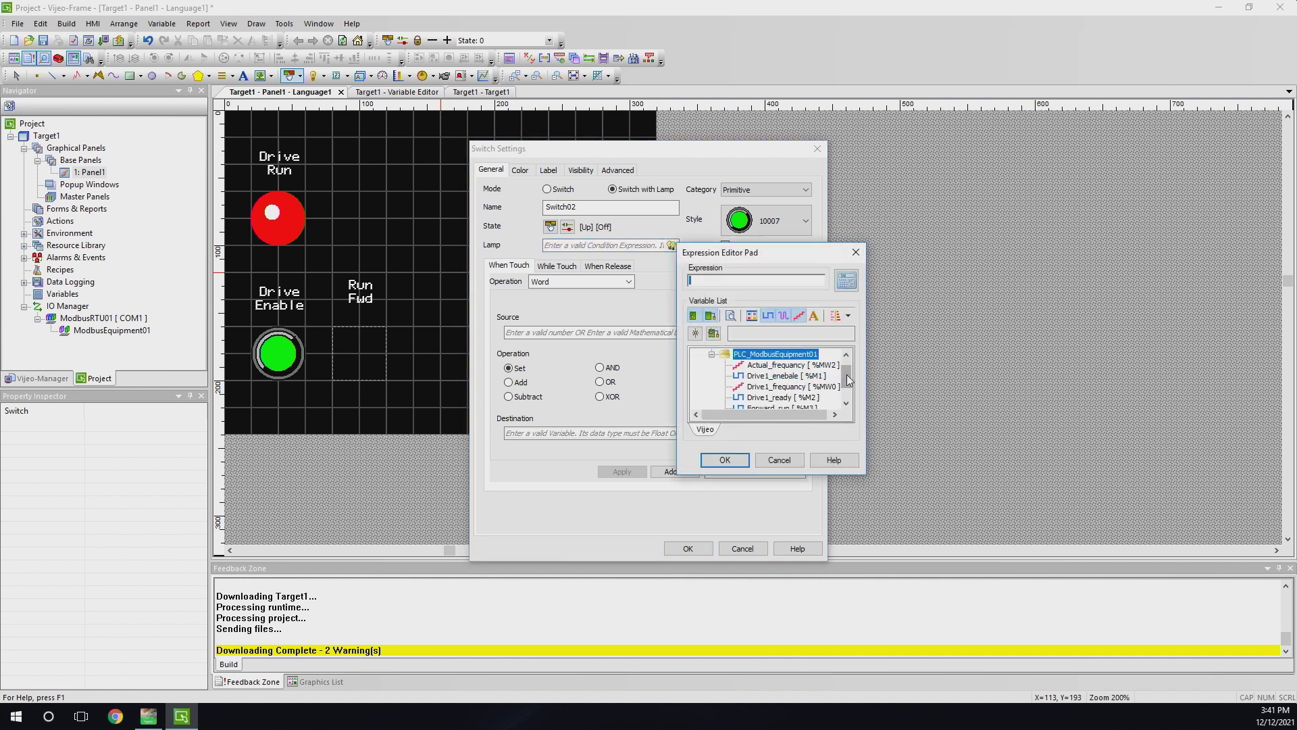
left_click_drag(846, 375, 846, 383)
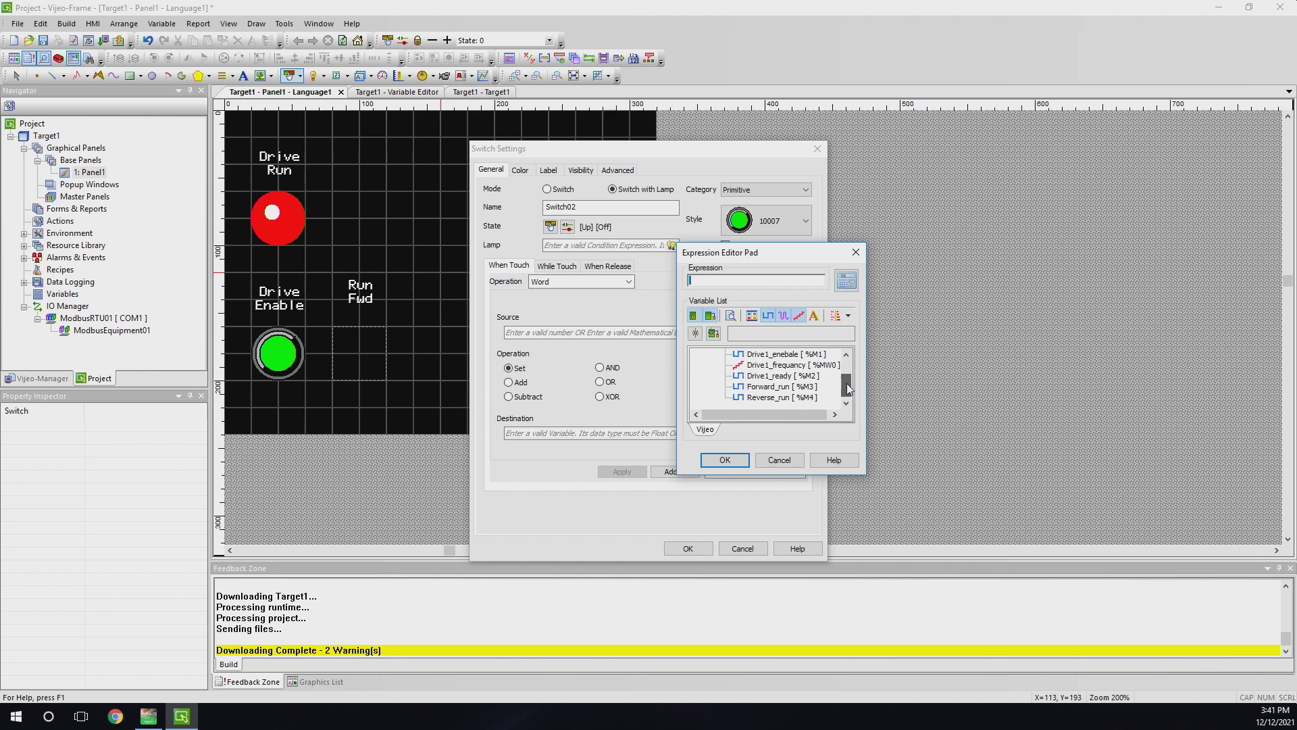
left_click(771, 386)
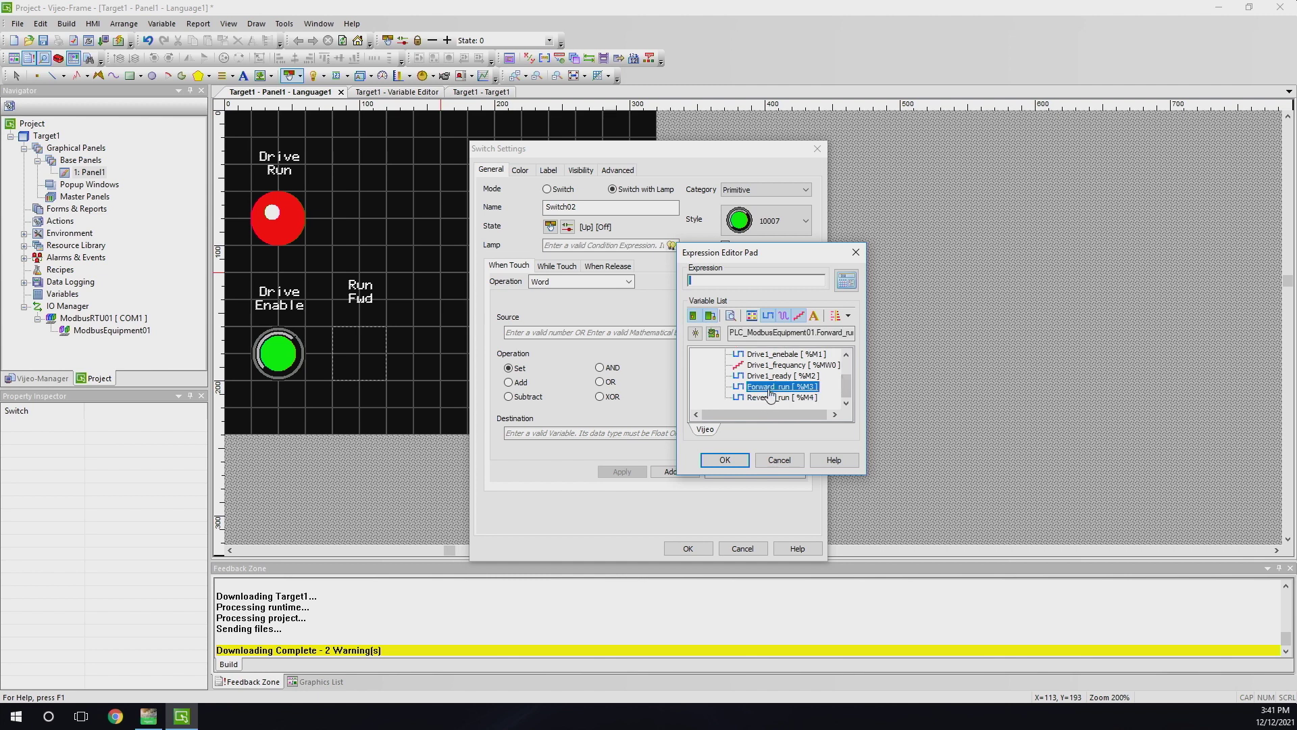
left_click(740, 459)
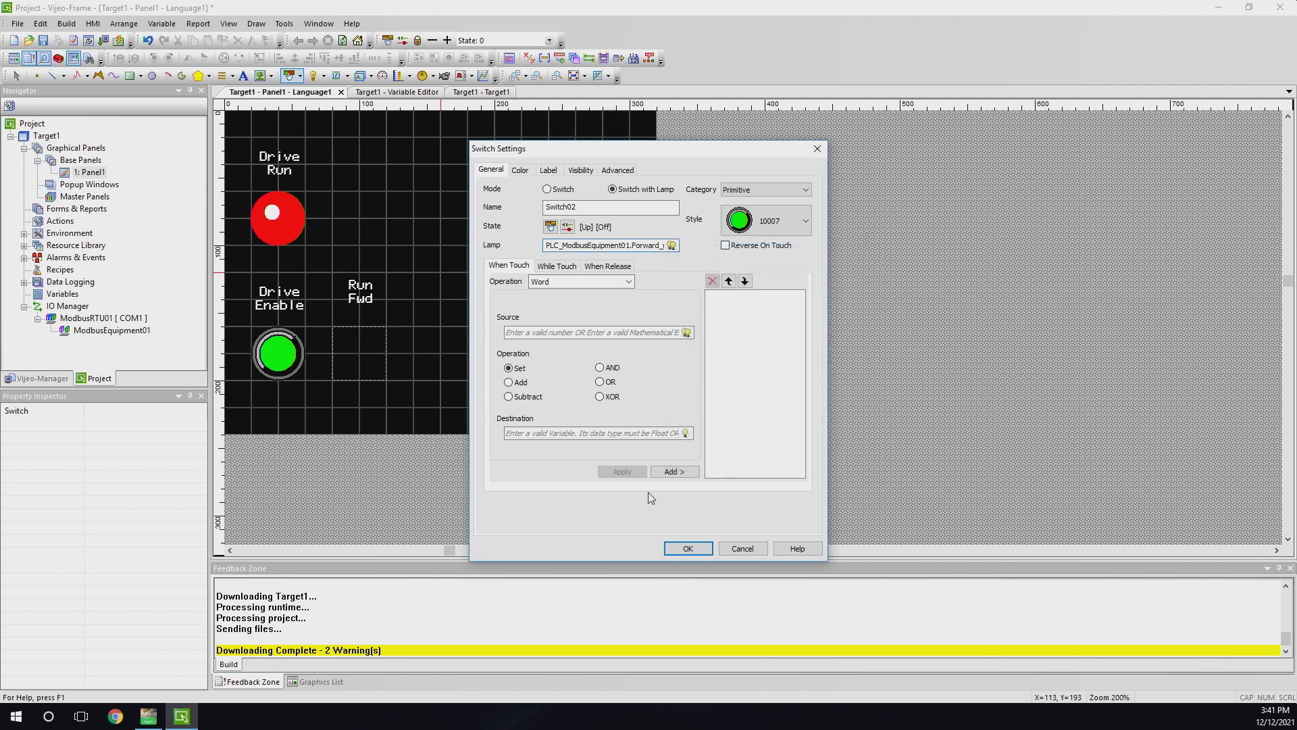
Add a When Touch bit operation that toggles PLC_ModbusEquipment01.Forward_run and accept the switch settings
left_click(590, 282)
left_click(549, 292)
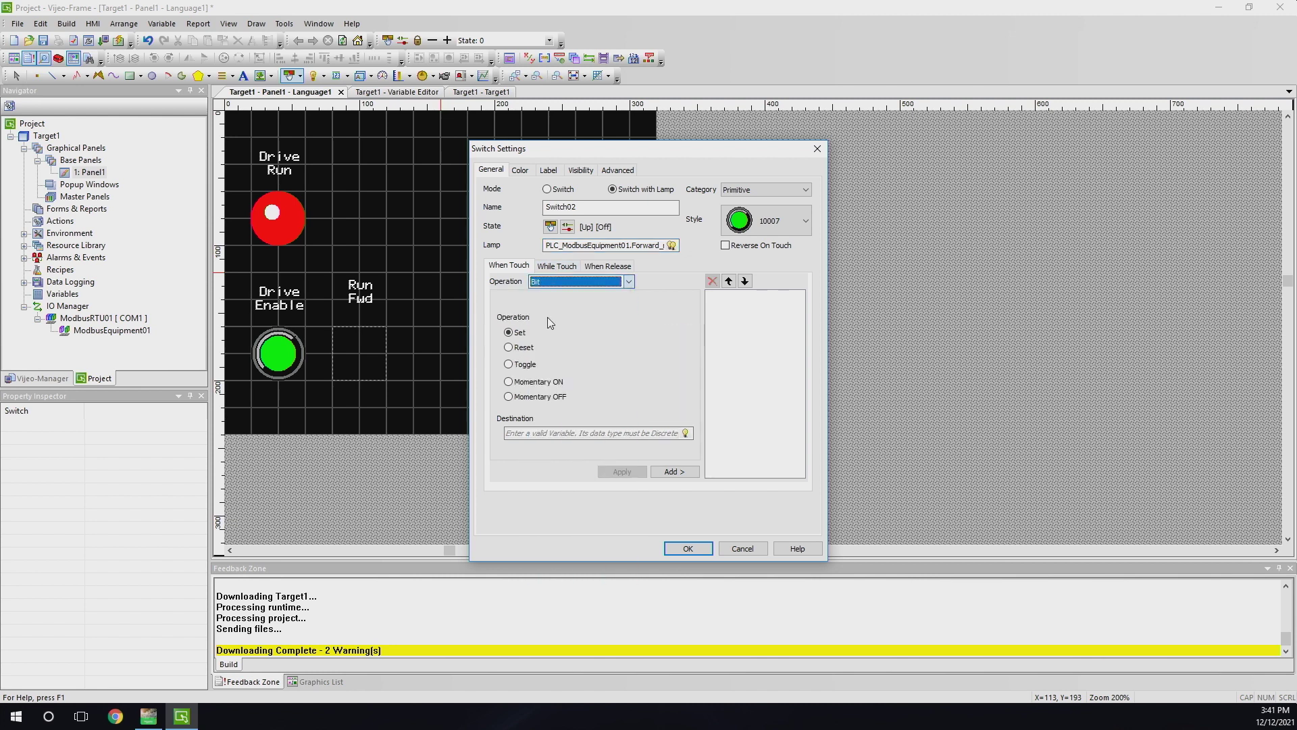
left_click(509, 365)
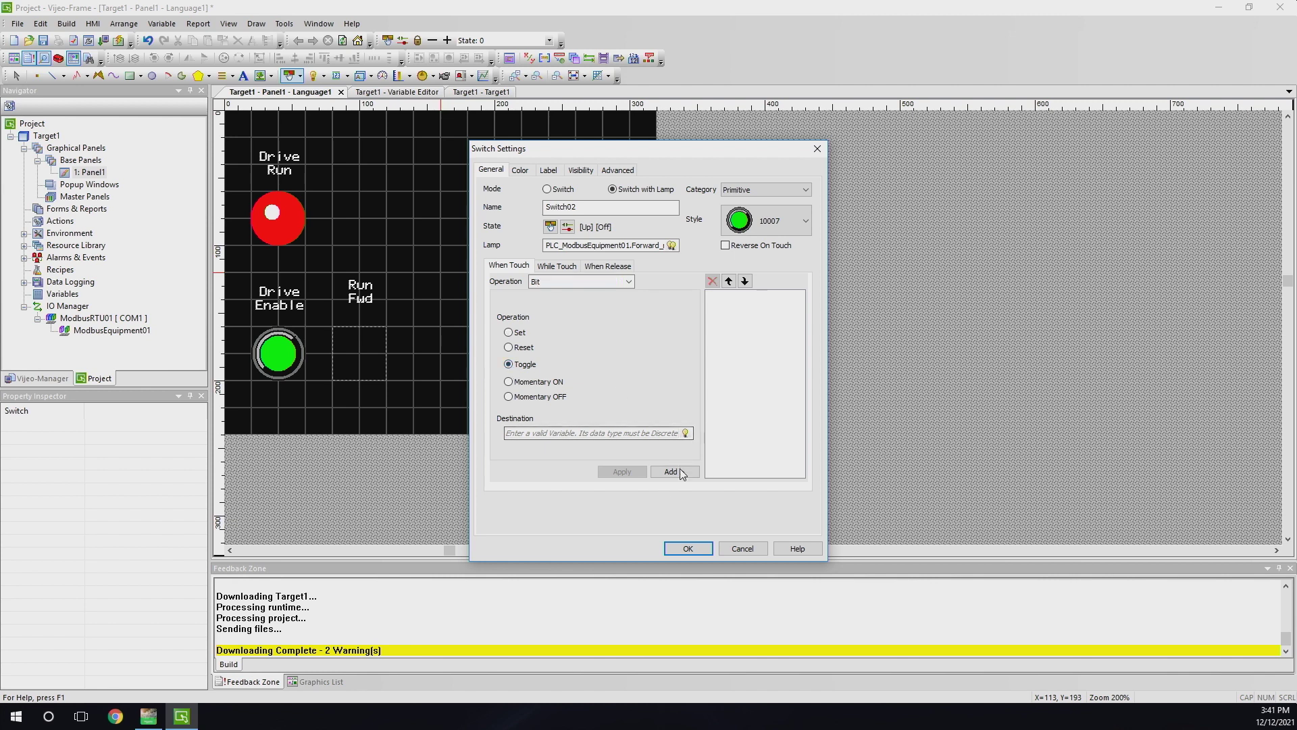
left_click(684, 435)
left_click(589, 315)
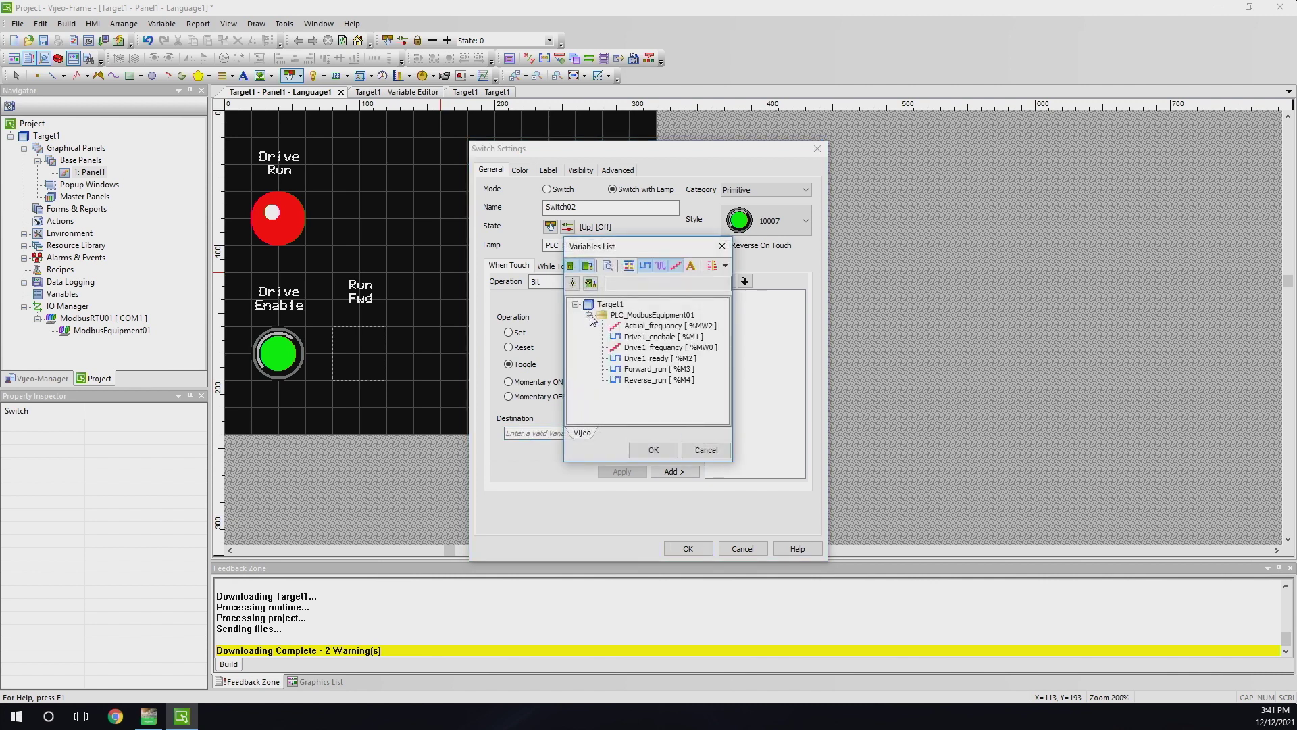
left_click(650, 369)
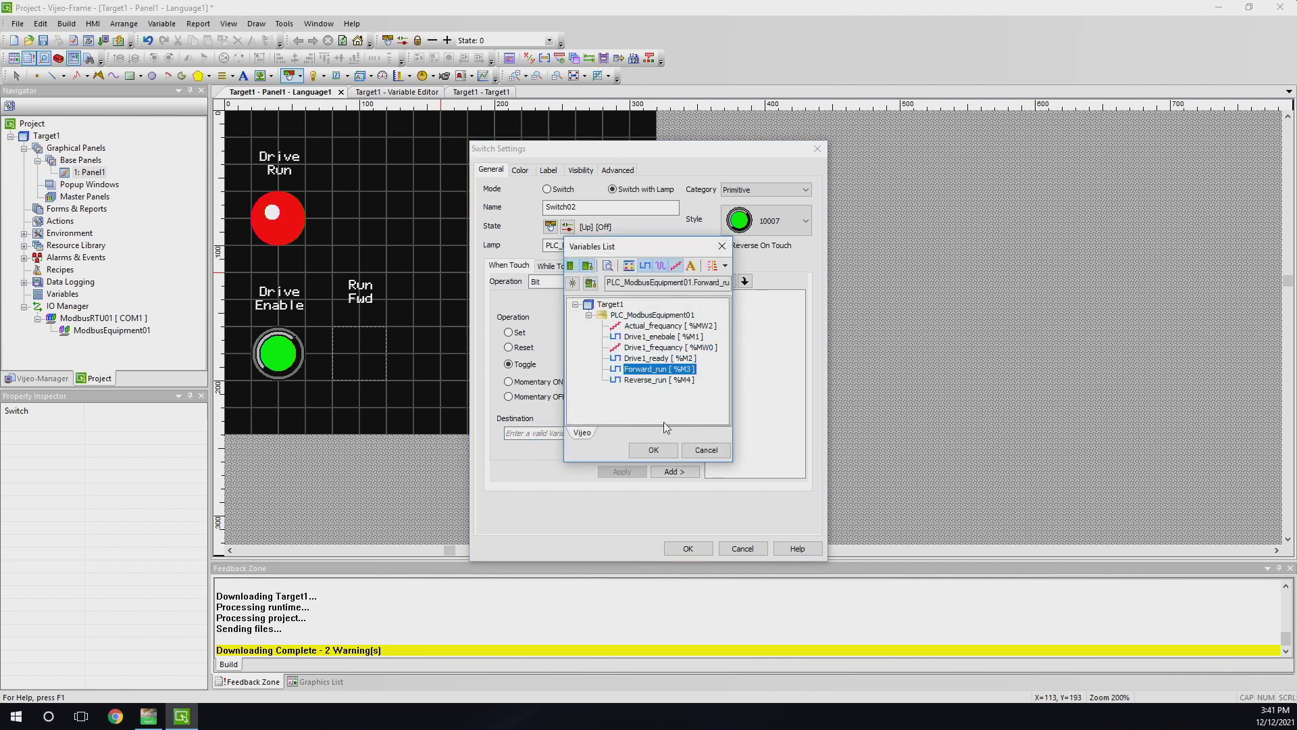
left_click(666, 449)
left_click(679, 472)
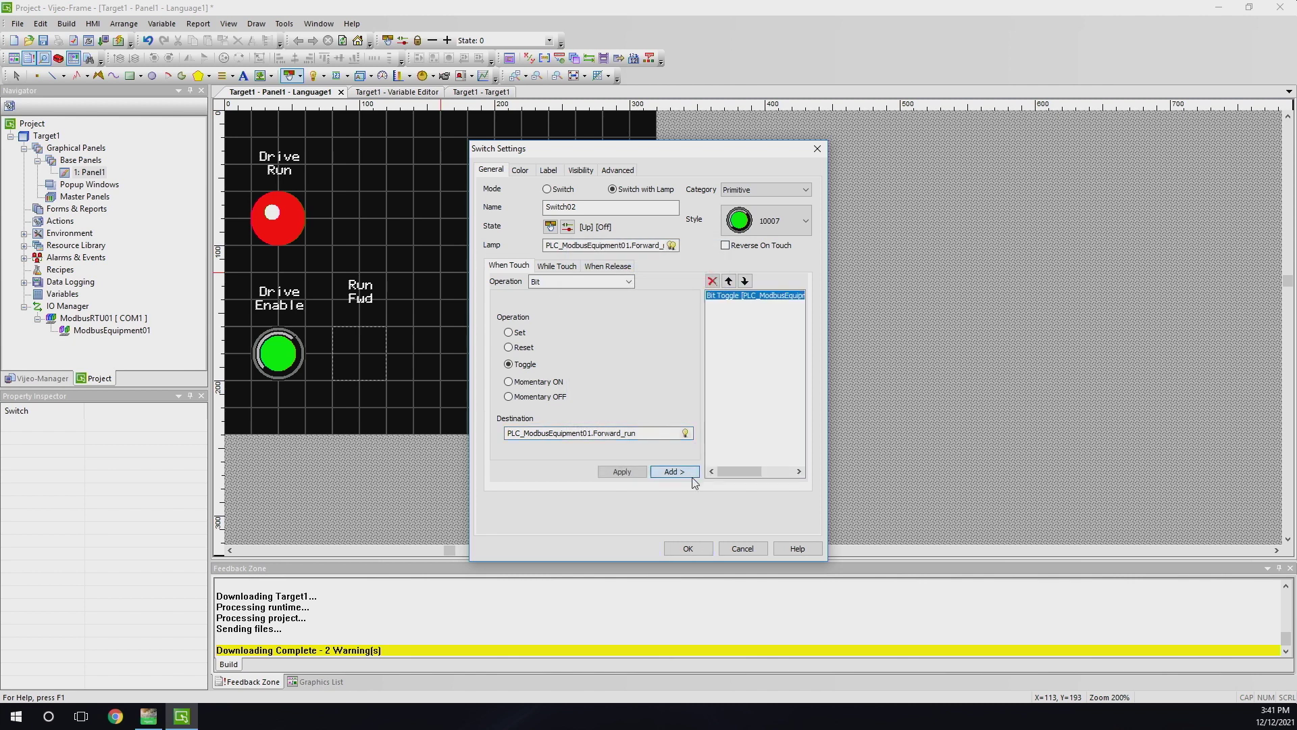
left_click(707, 549)
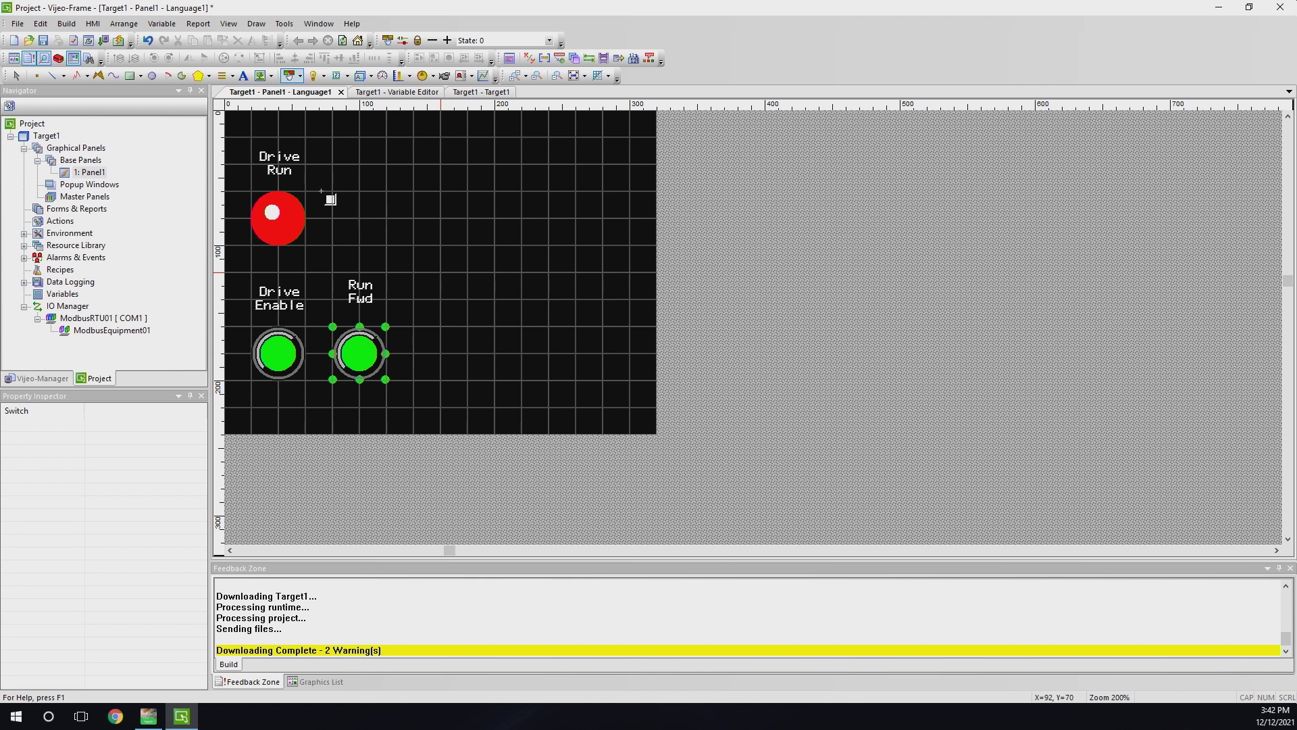
Add a "Run REV" text label about 40 by 40 beside the "Run Fwd" label, in Vijeo Modern 8x13
left_click(301, 76)
left_click(301, 77)
left_click(243, 75)
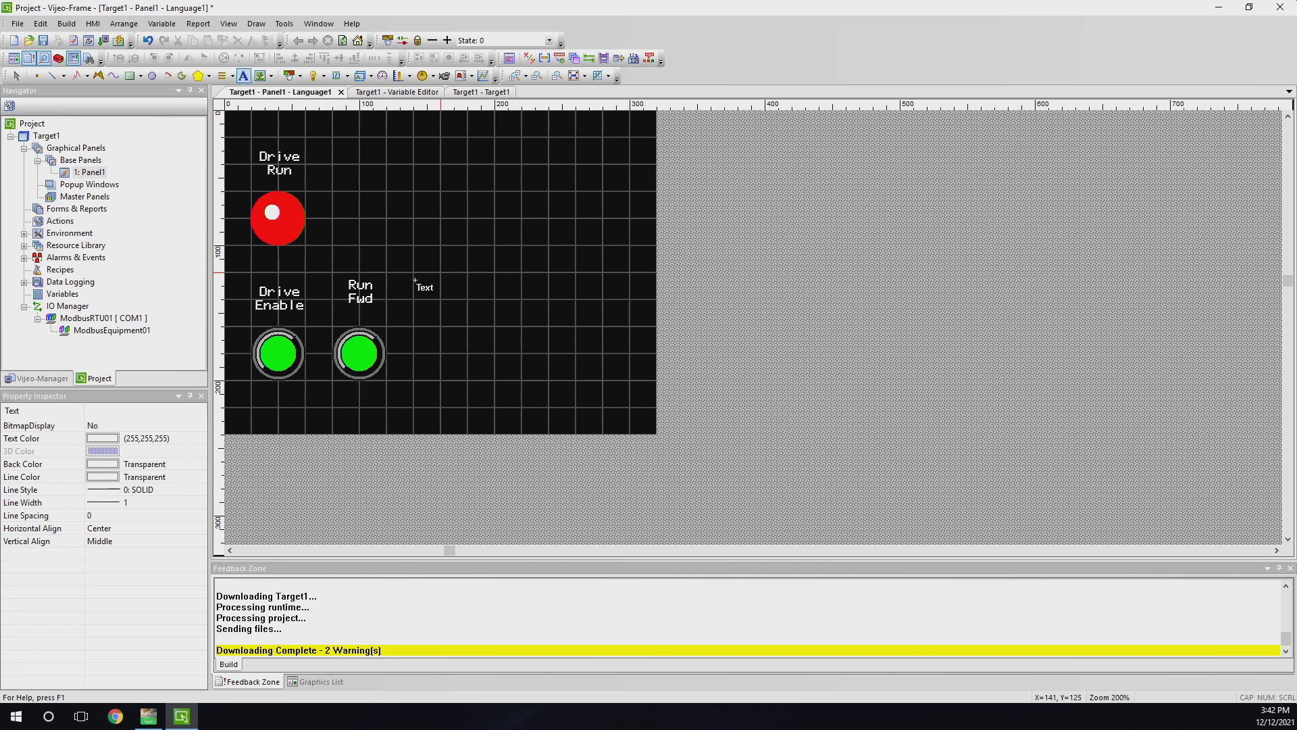
left_click_drag(417, 278, 462, 318)
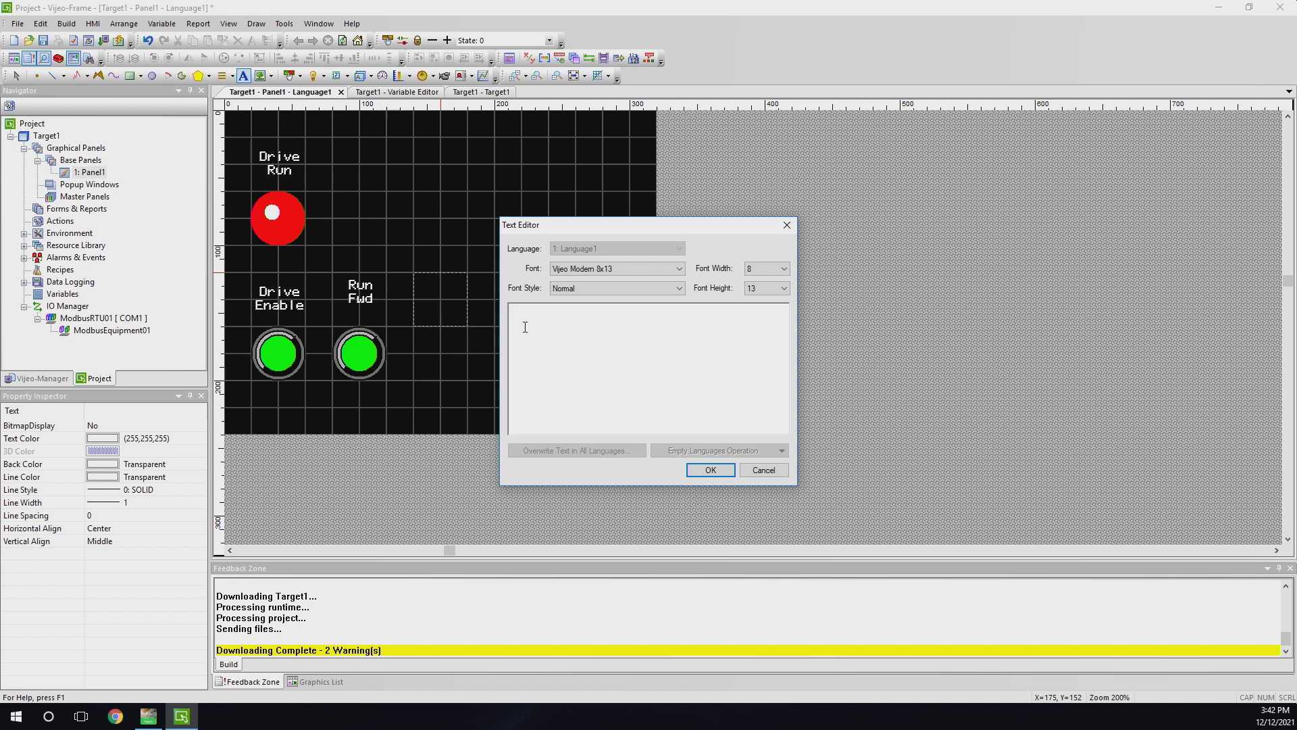
type("Run")
left_click(709, 470)
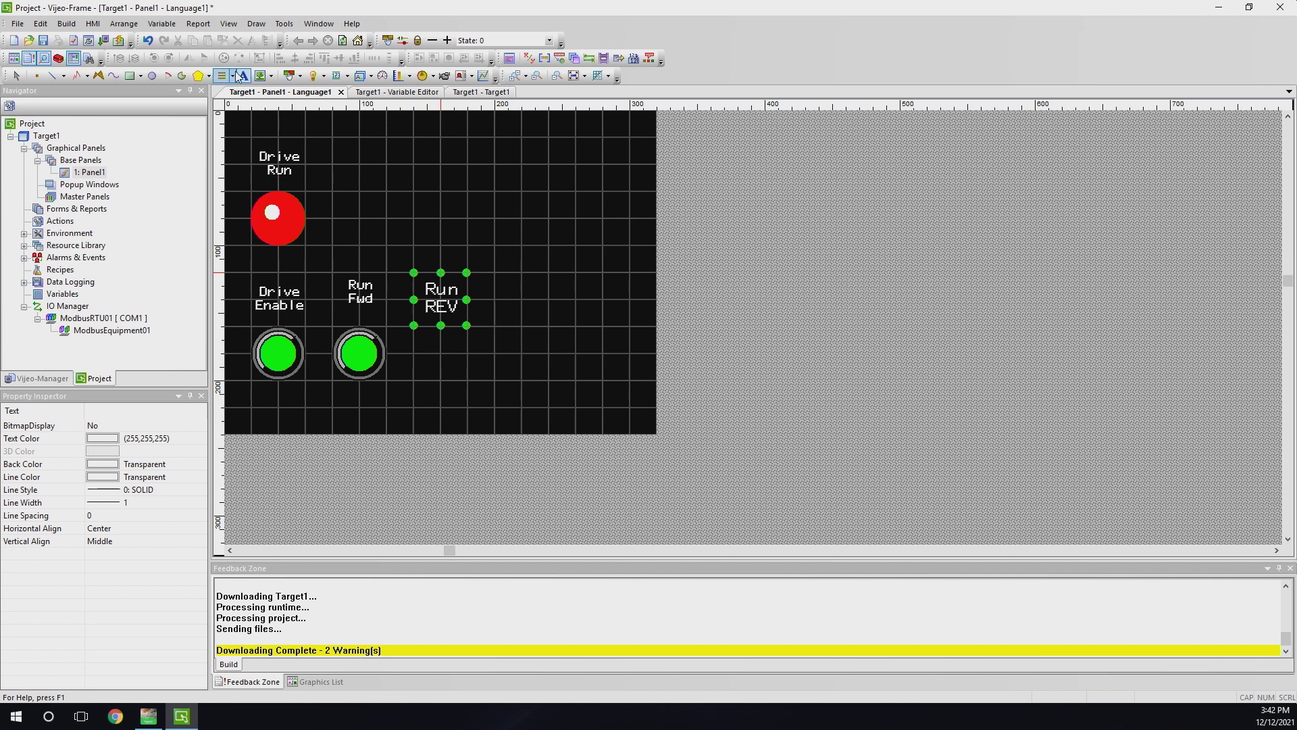
Change the "Run Fwd" label's font to Vijeo Modern 8x13
left_click(22, 78)
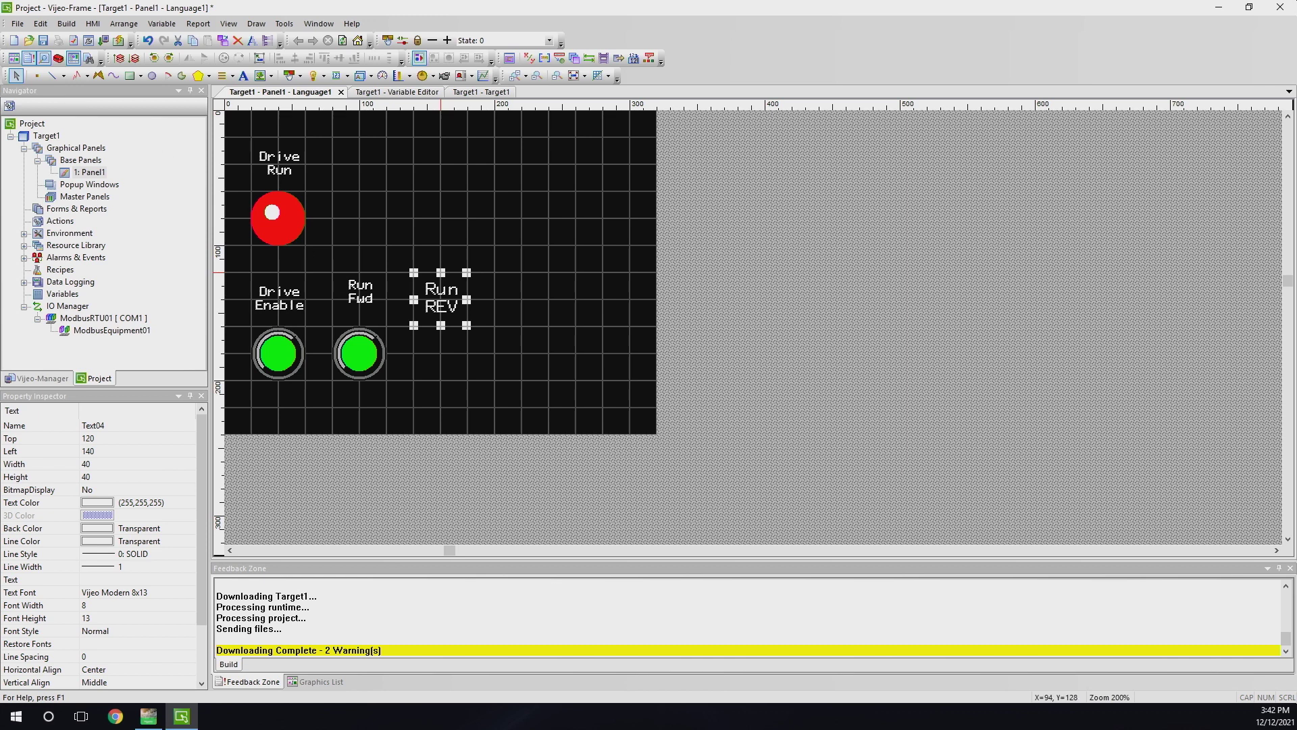
double_click(362, 299)
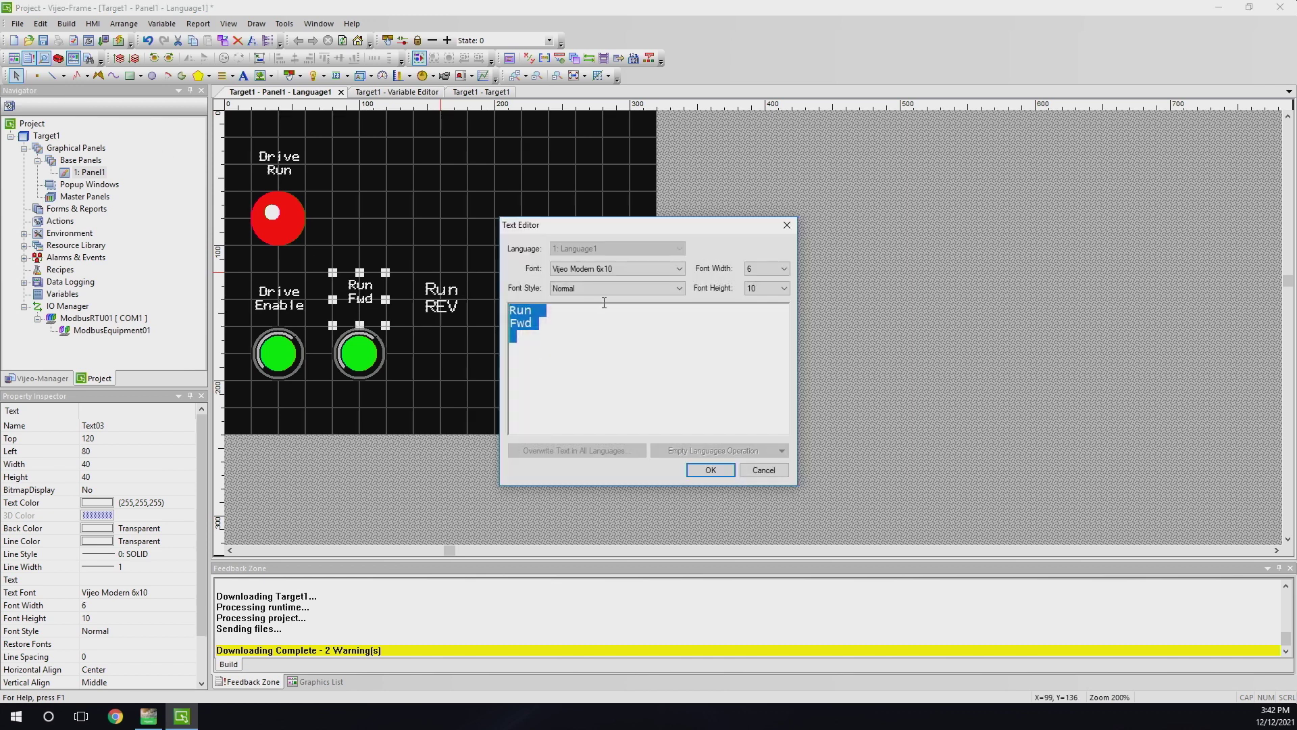
left_click(658, 269)
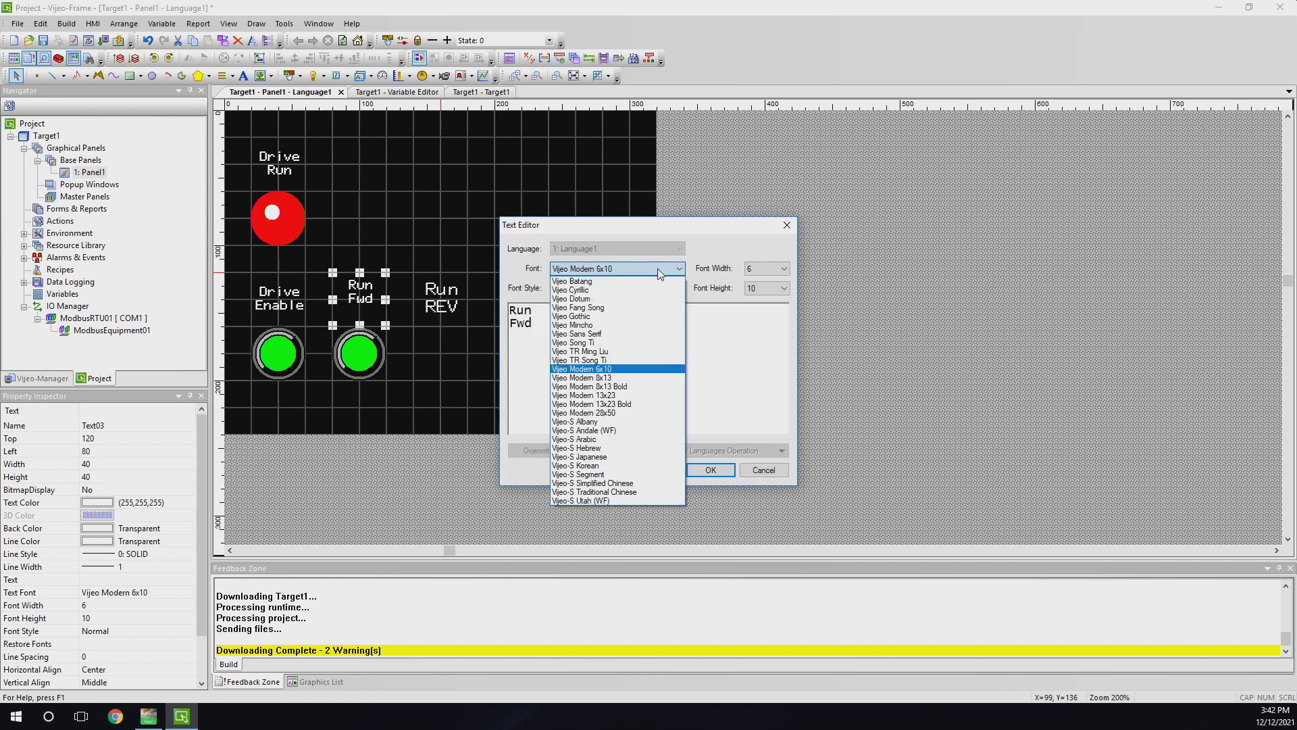
left_click(641, 378)
left_click(700, 470)
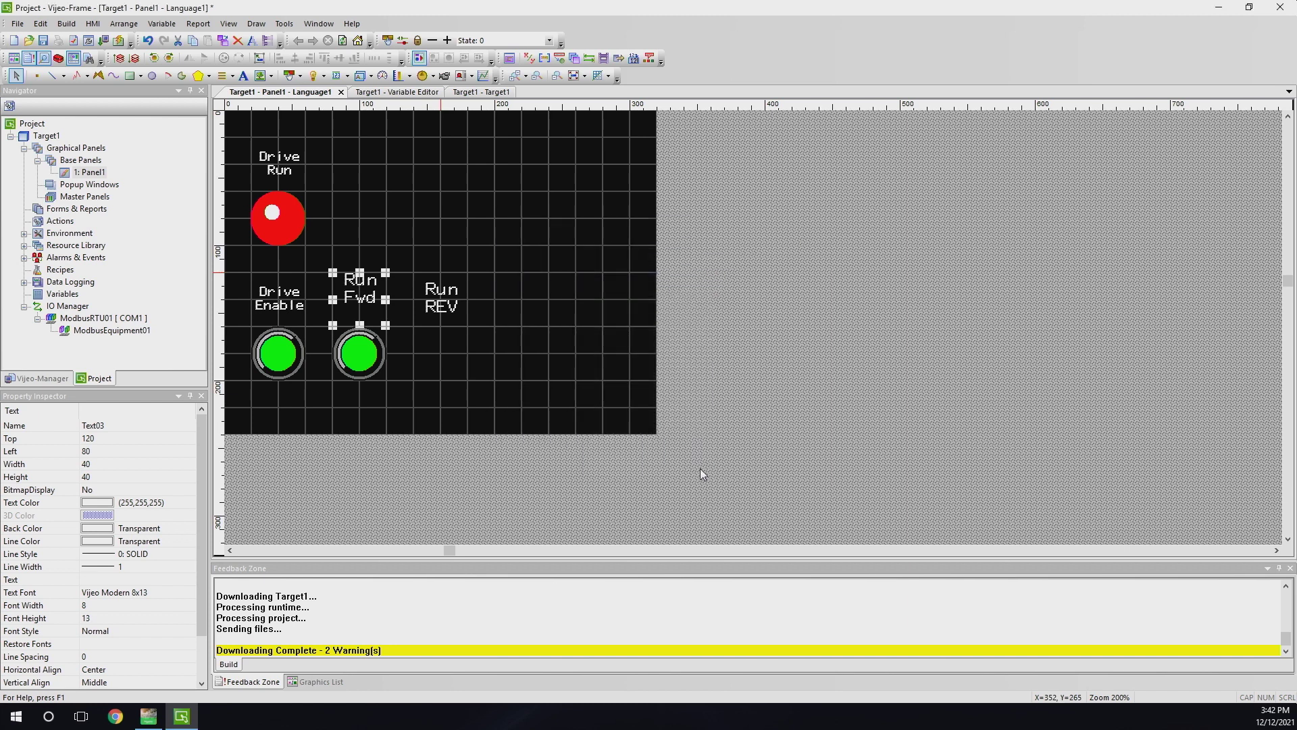
Compare the text and font settings of the "Run Fwd" and "Run REV" labels without changing them
left_click(431, 301)
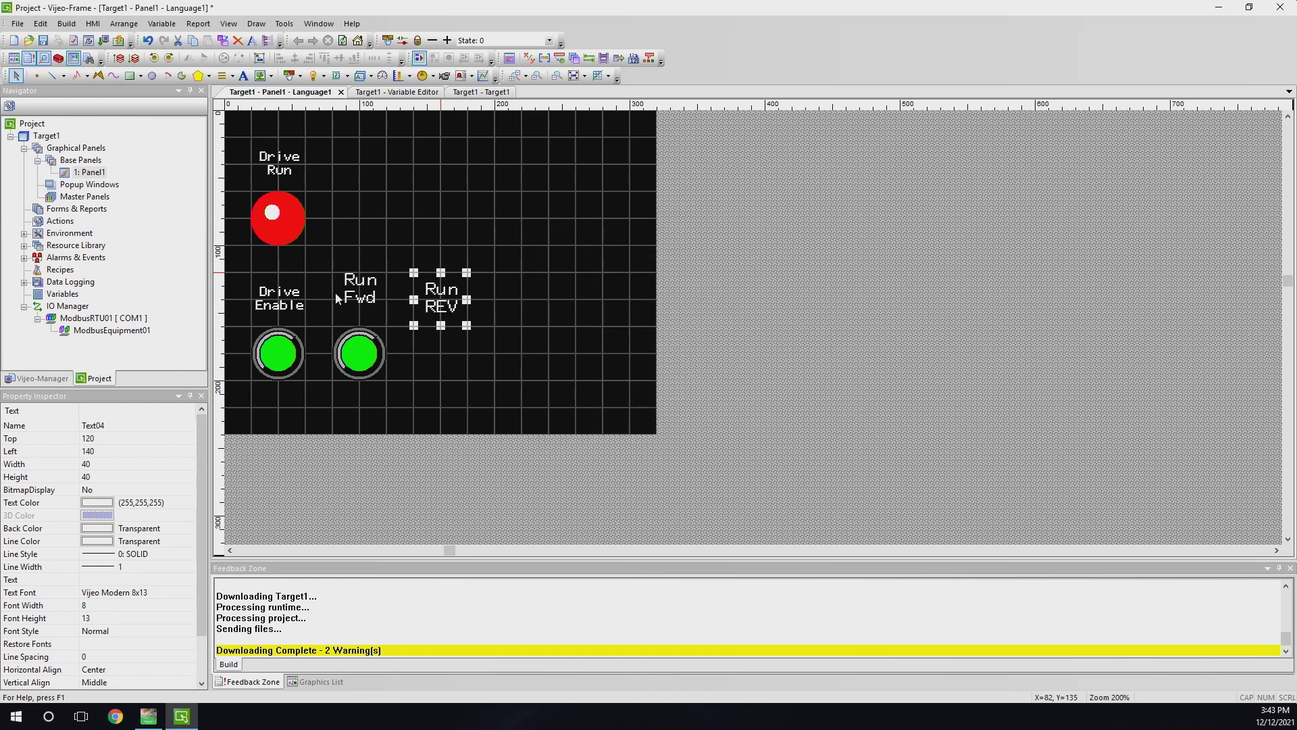
left_click(364, 292)
double_click(364, 292)
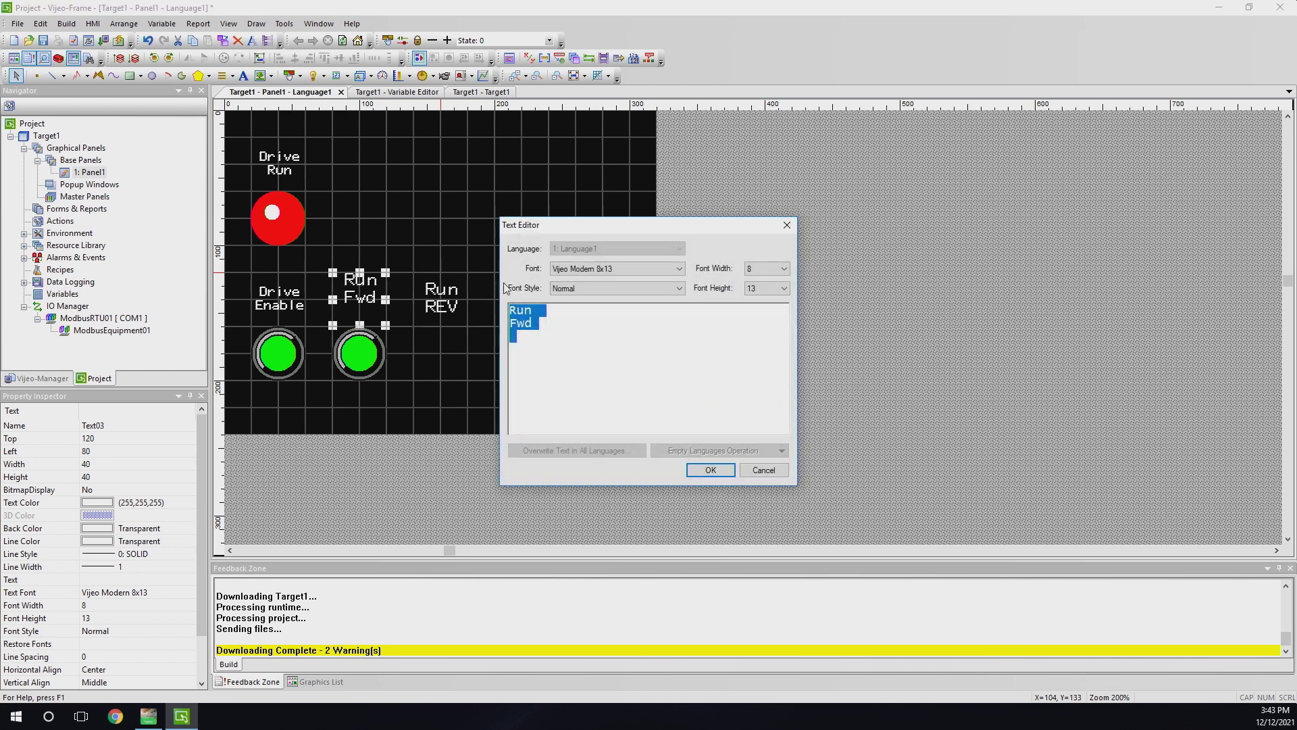
left_click(598, 285)
left_click(597, 285)
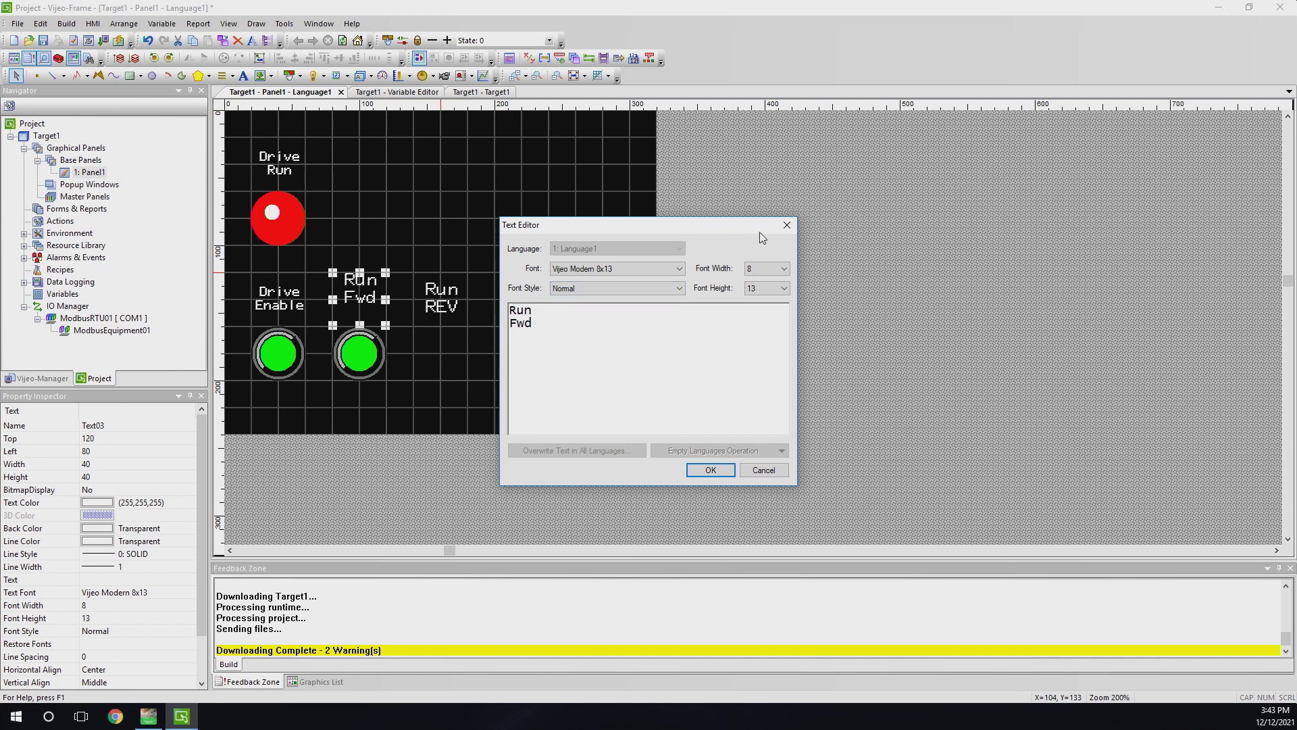
left_click(787, 225)
double_click(453, 292)
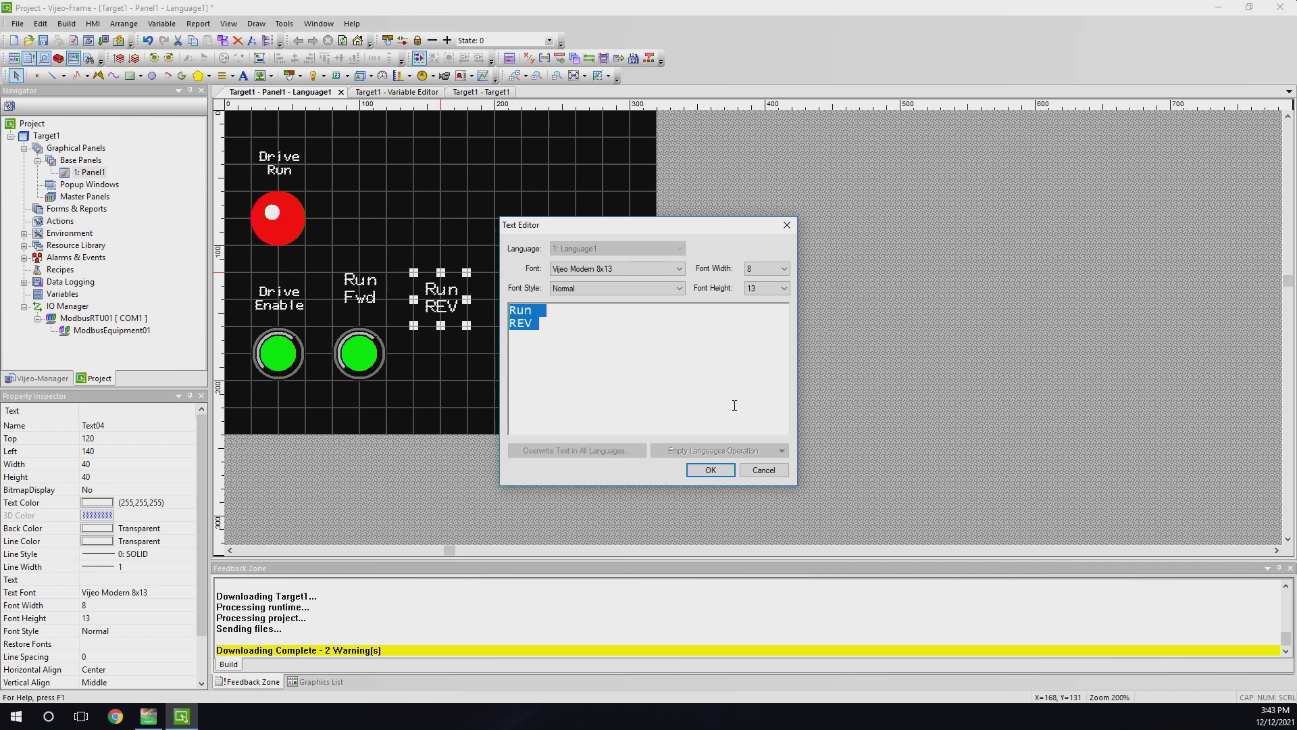
left_click(770, 472)
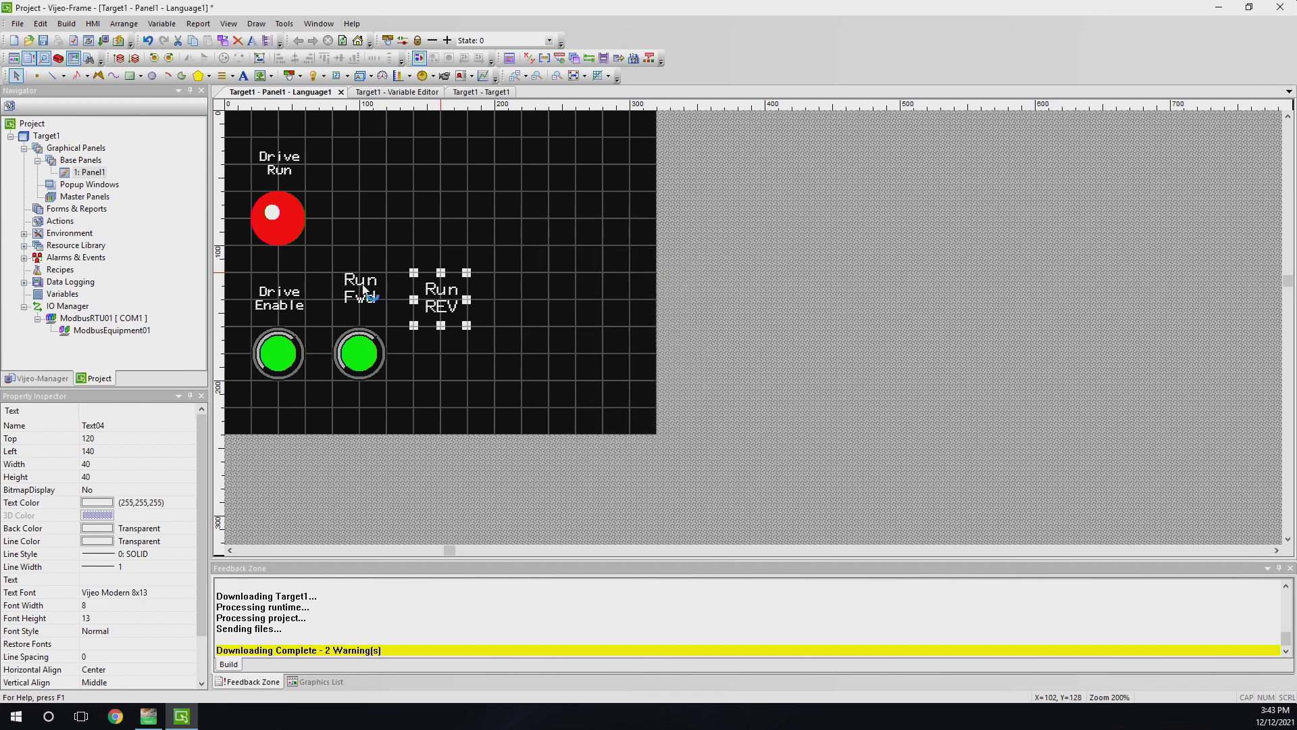
Insert a line break before "Run" in the "Run Fwd" label to align it with the "Run REV" label
left_click(361, 285)
left_click(443, 301)
double_click(363, 295)
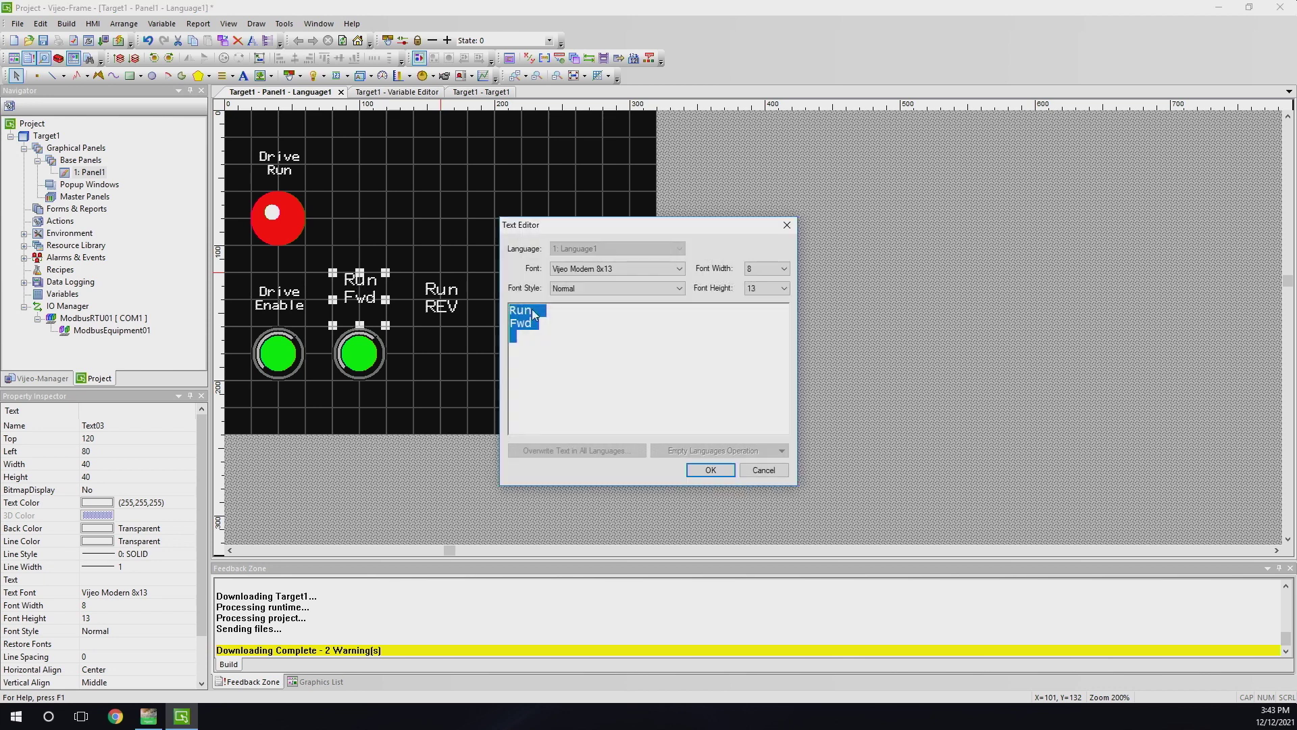
left_click(516, 312)
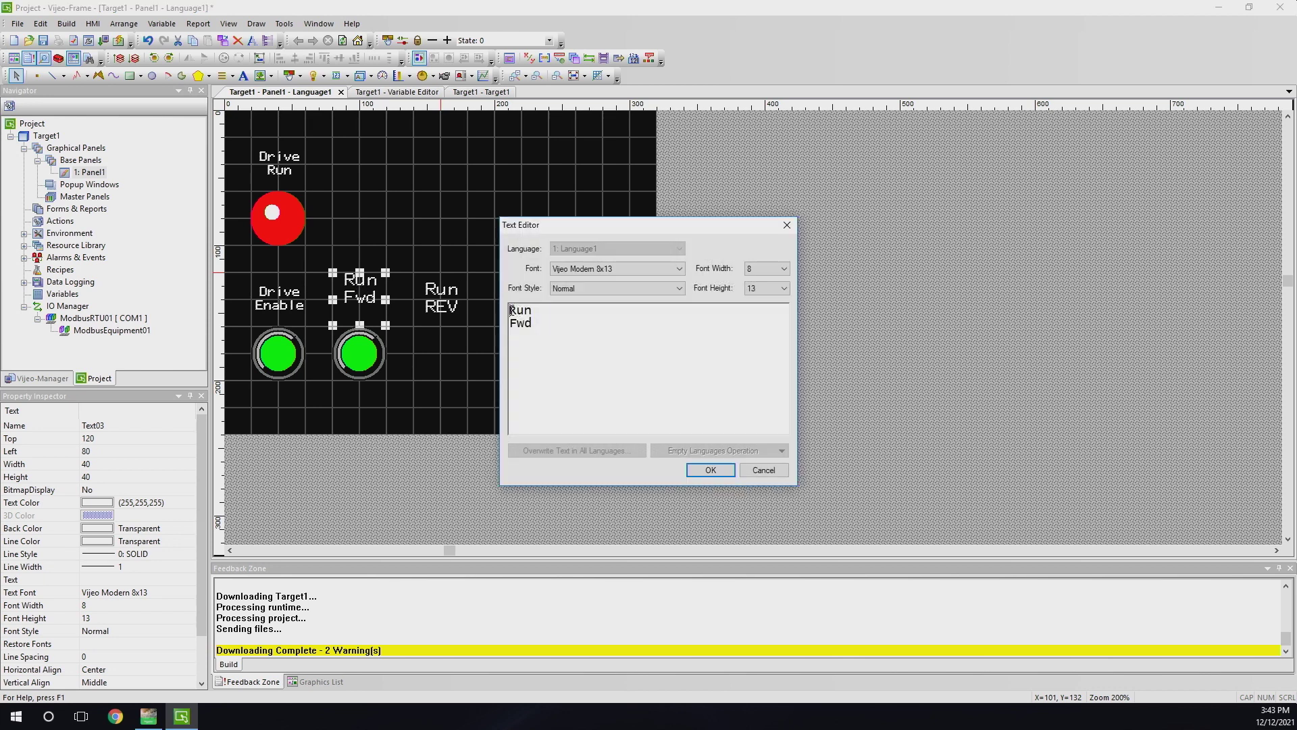
key("Return")
left_click(697, 464)
left_click(698, 462)
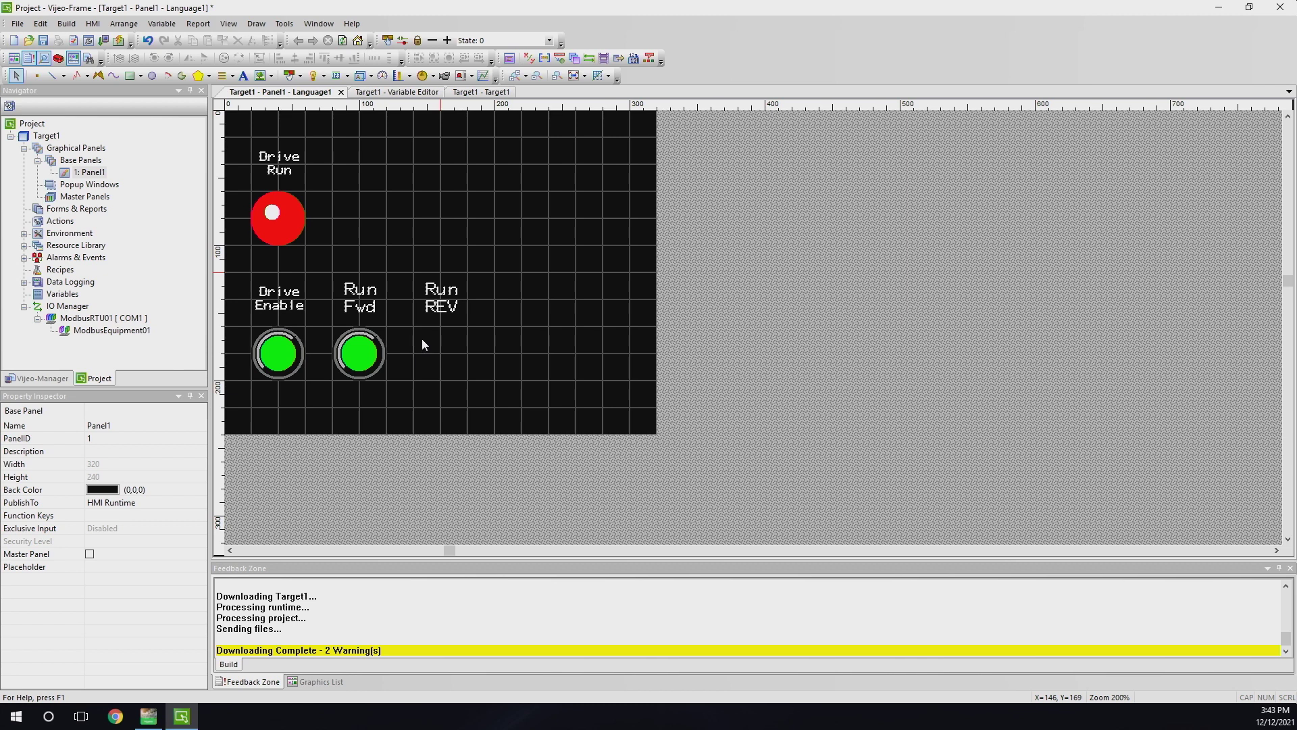
Review the "Run REV" label's text settings, accept them as they are and deselect the label
double_click(428, 309)
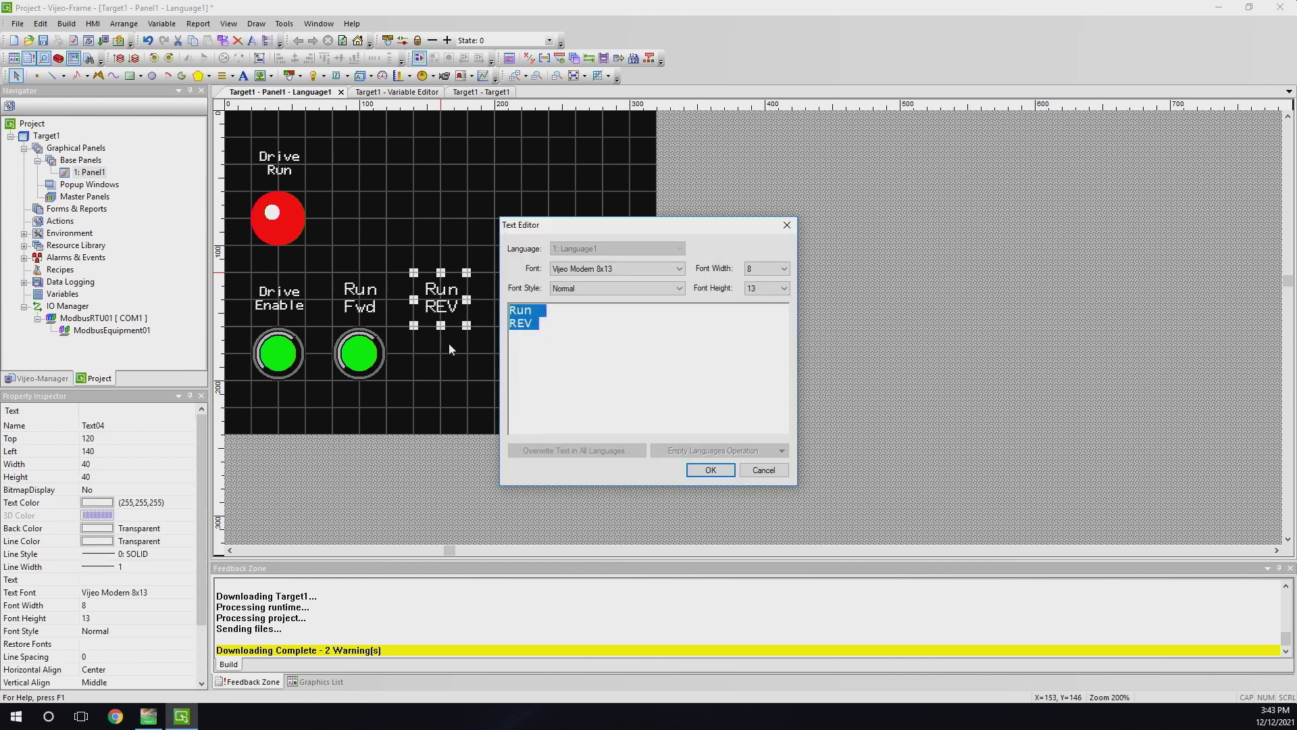
left_click(710, 470)
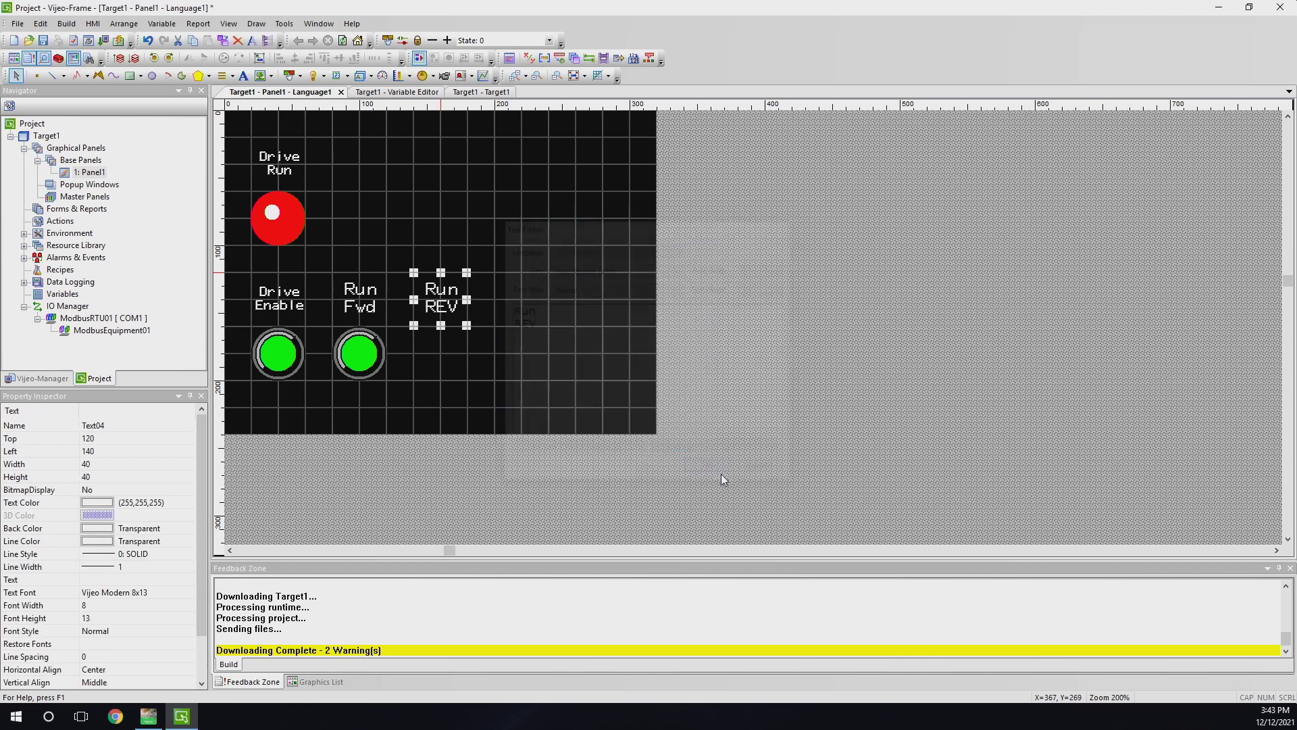
left_click(451, 335)
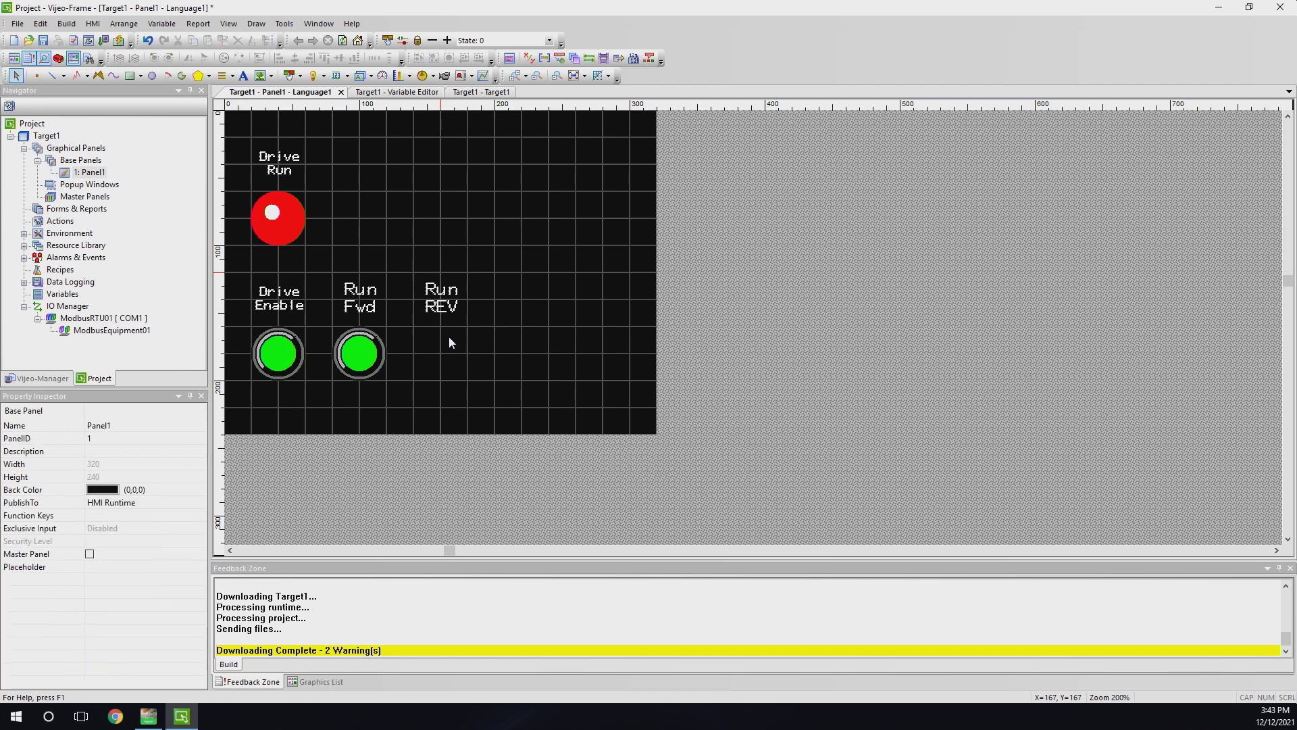
Place a radio button about 40 by 40 below the "Run REV" label, using Radio with Lamp mode and primitive style 10007
left_click(300, 77)
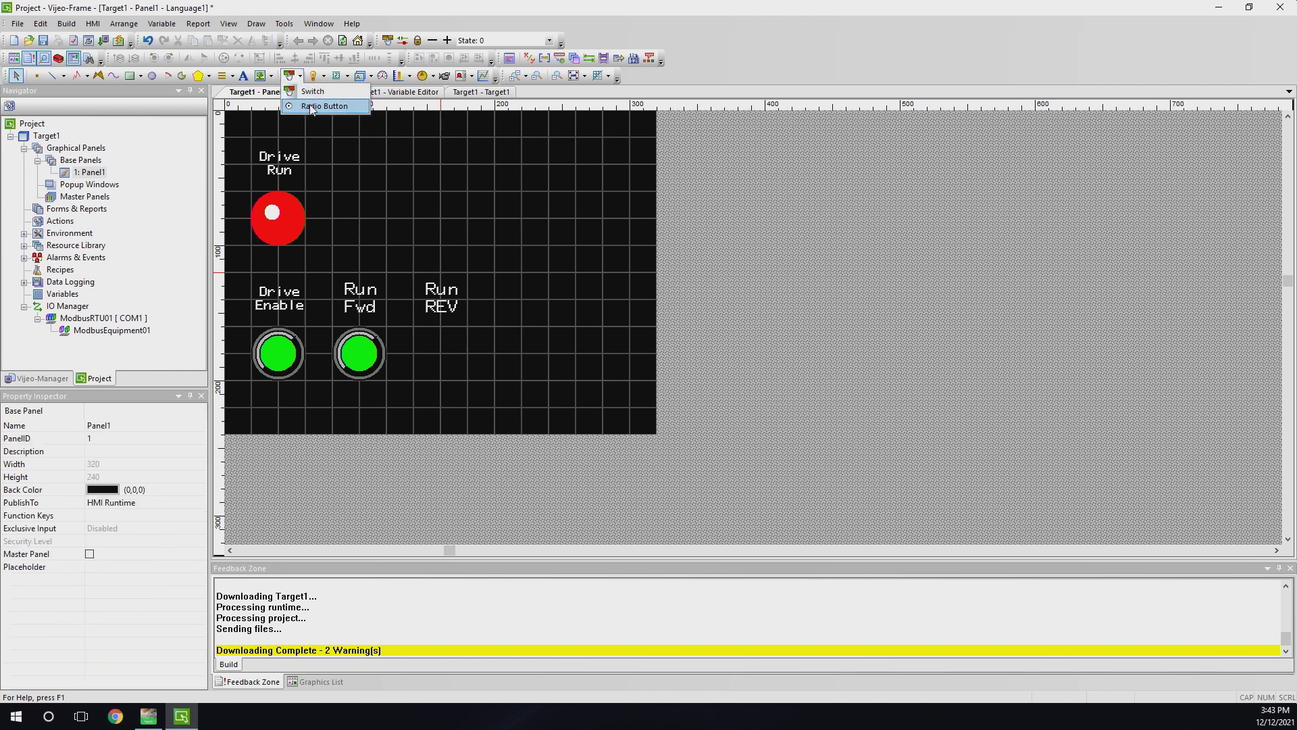
left_click(312, 107)
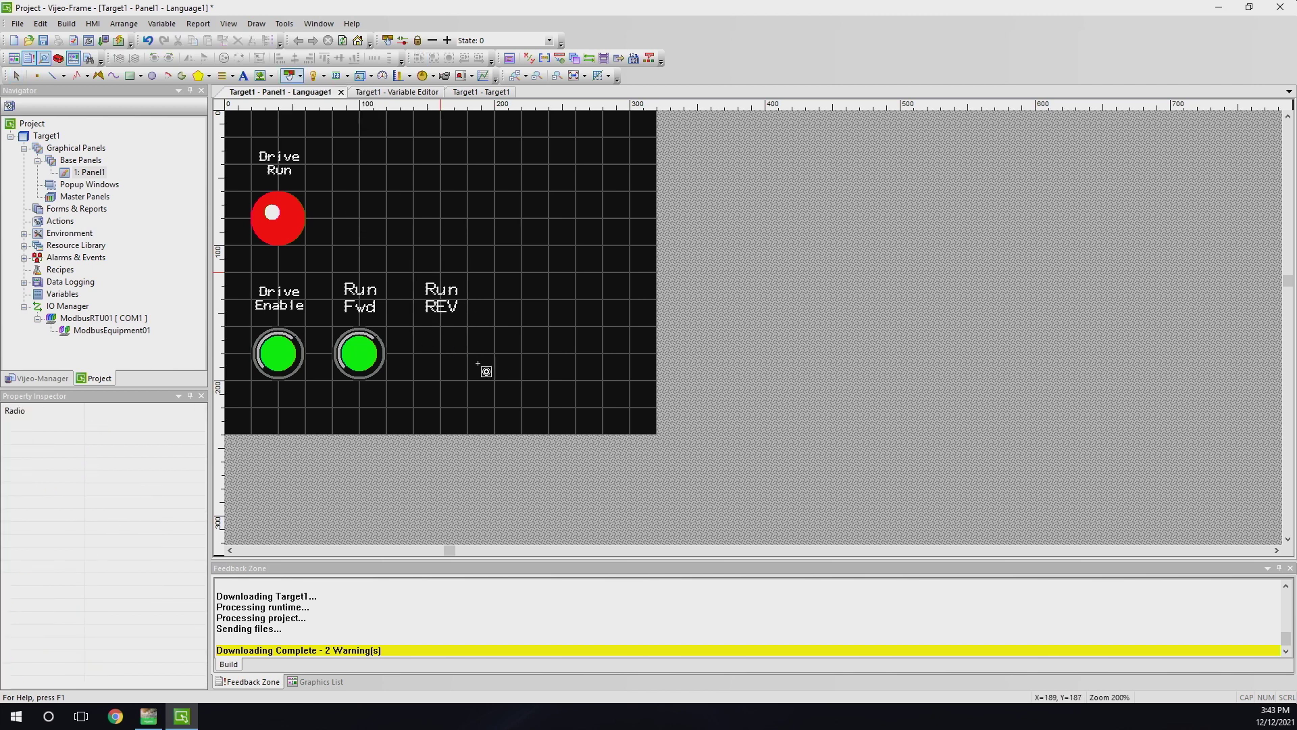
left_click_drag(413, 330, 460, 371)
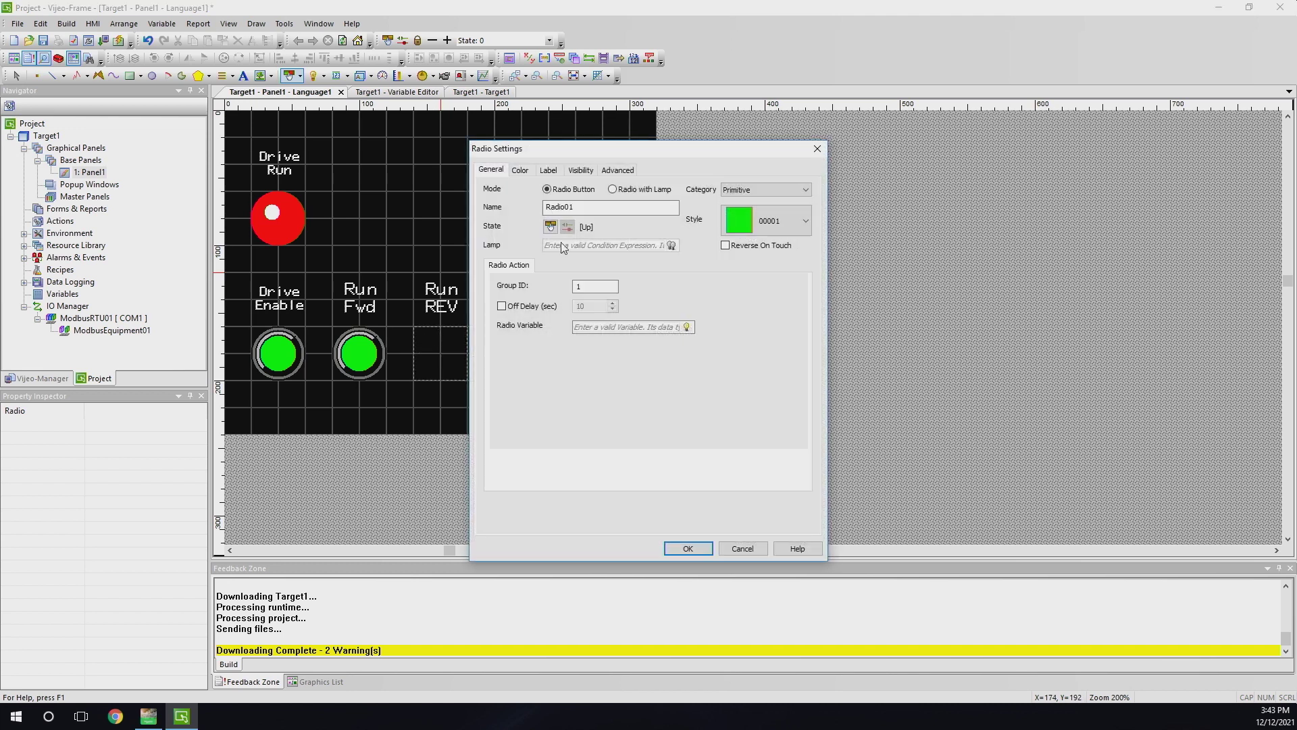
left_click(613, 191)
left_click(805, 219)
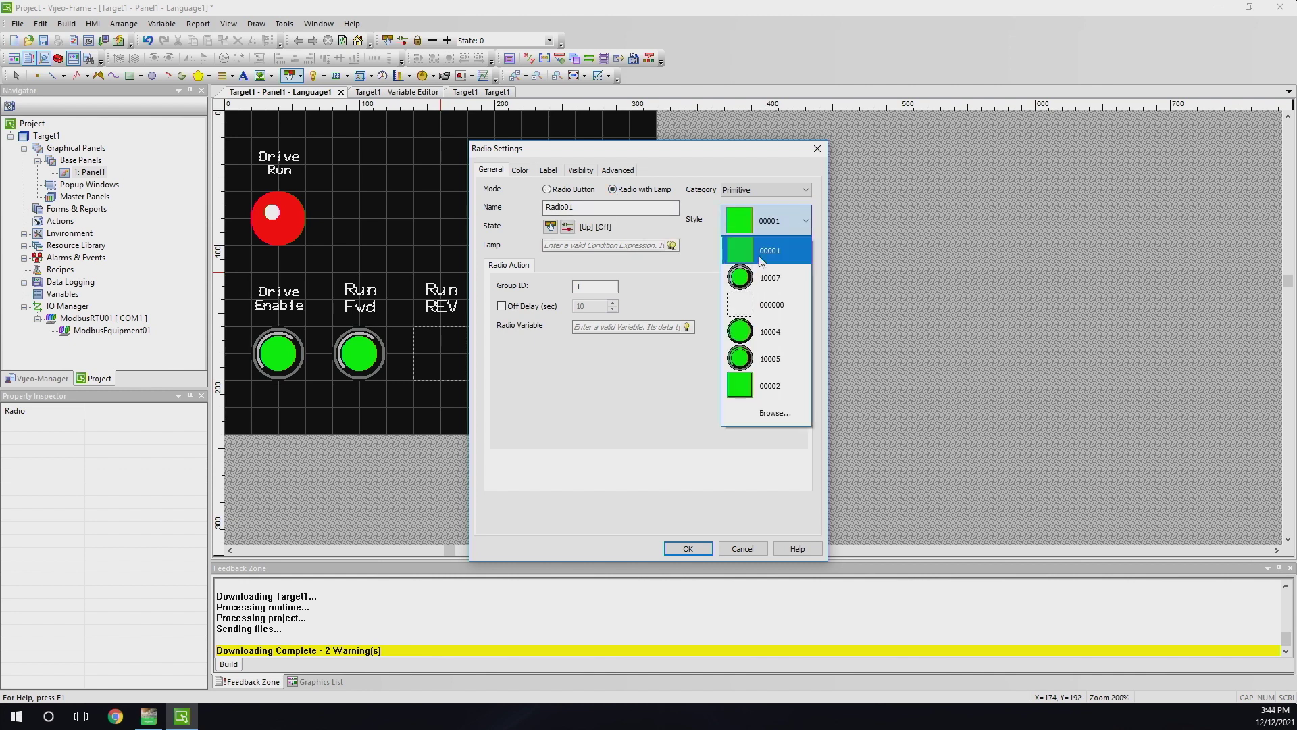
left_click(771, 278)
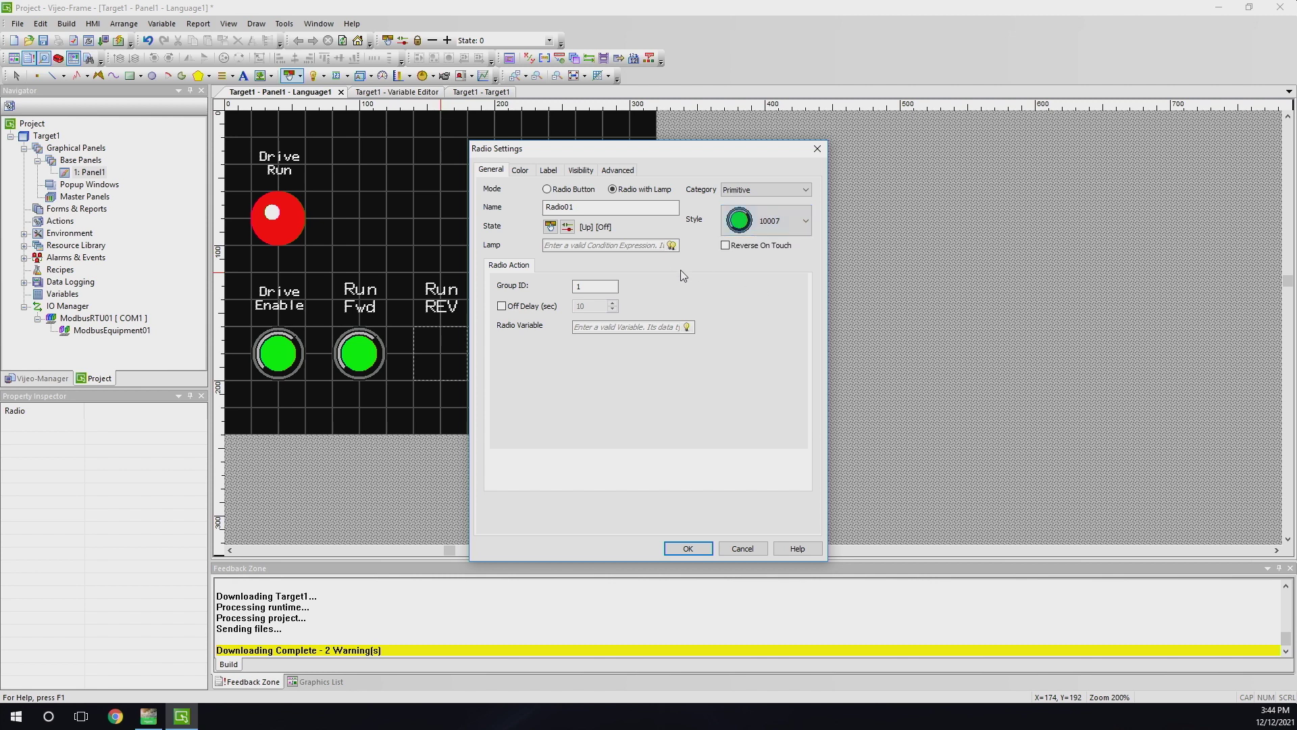
Assign the PLC_ModbusEquipment01 variable Reverse_run (%M4) as the radio button's lamp condition
left_click(671, 245)
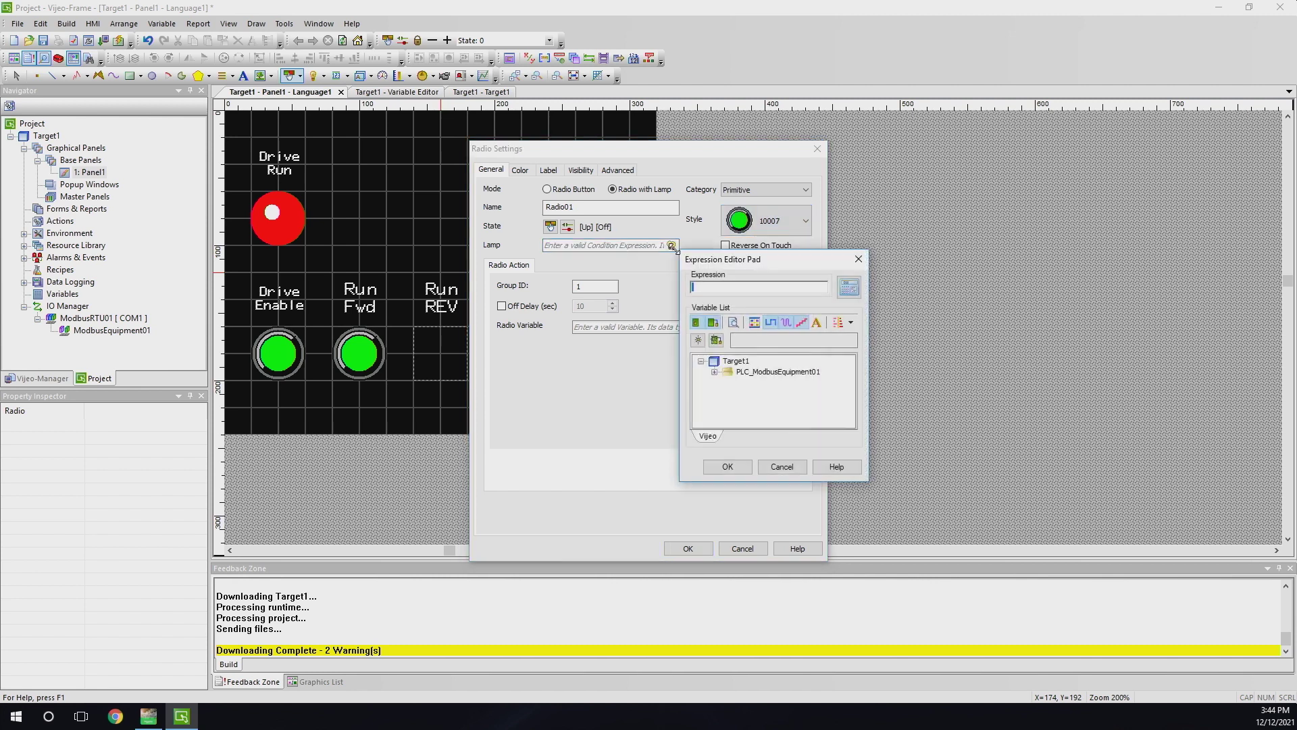
left_click(715, 372)
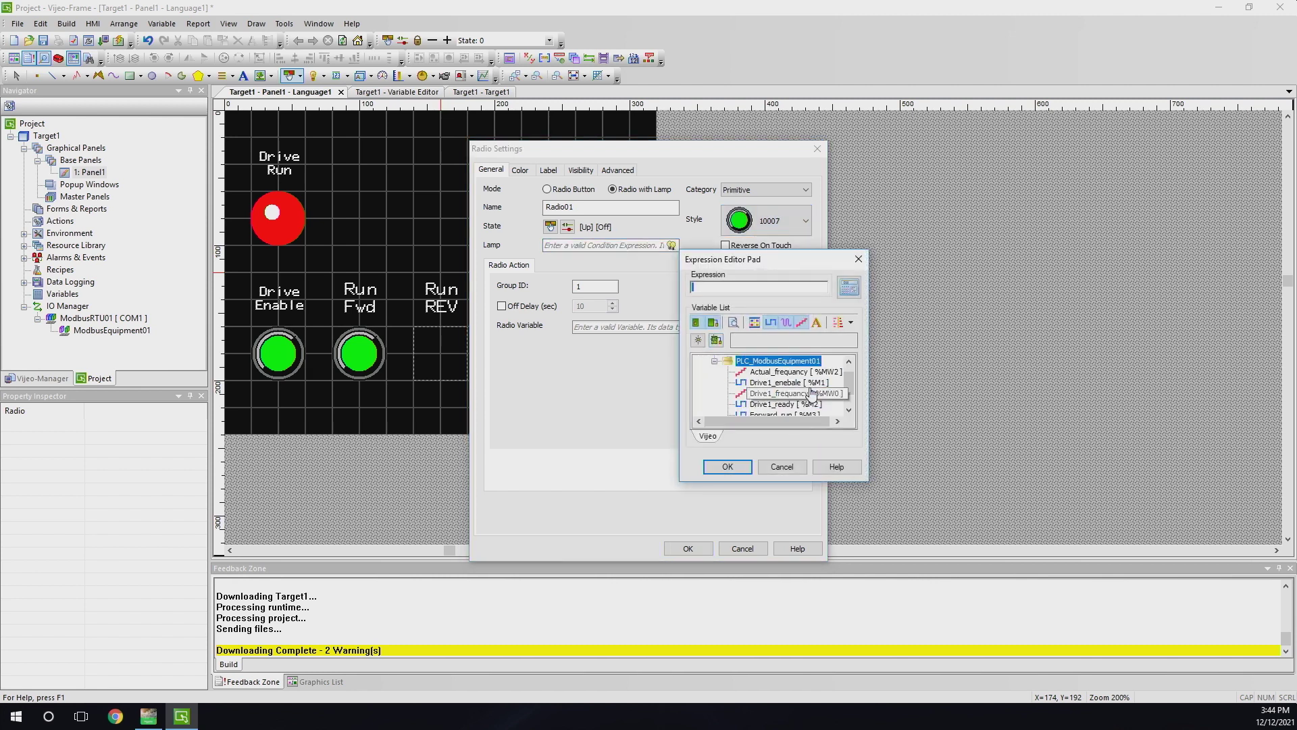
scroll(850, 375, "down", 1)
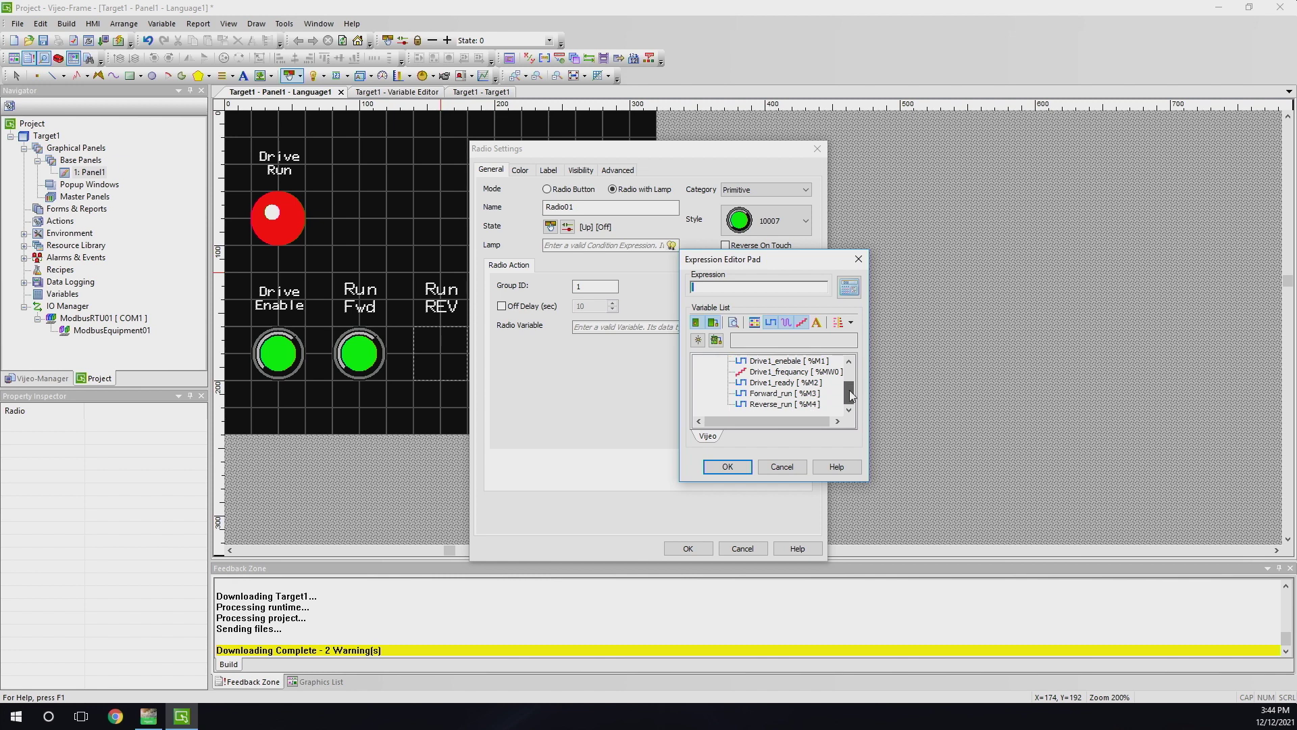
double_click(777, 404)
left_click(736, 471)
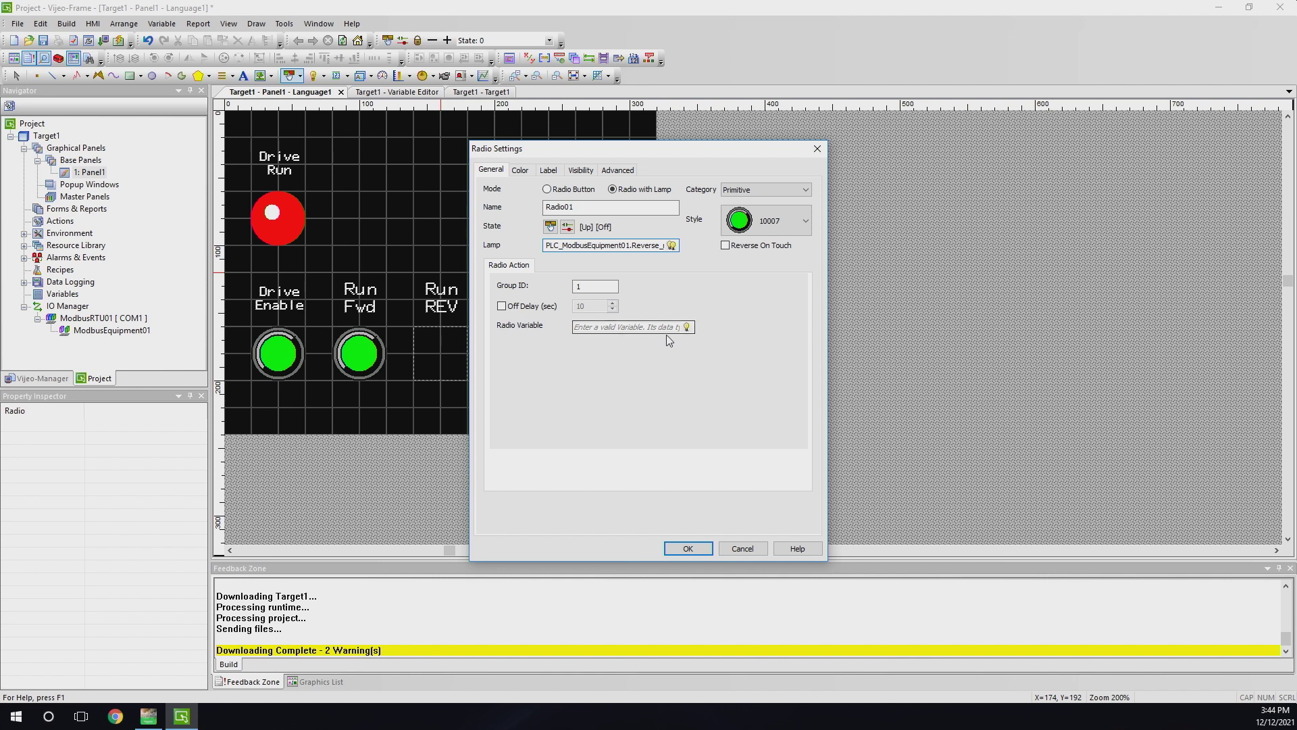
Set the radio variable to PLC_ModbusEquipment01.Reverse_run and accept the radio button settings
left_click(690, 327)
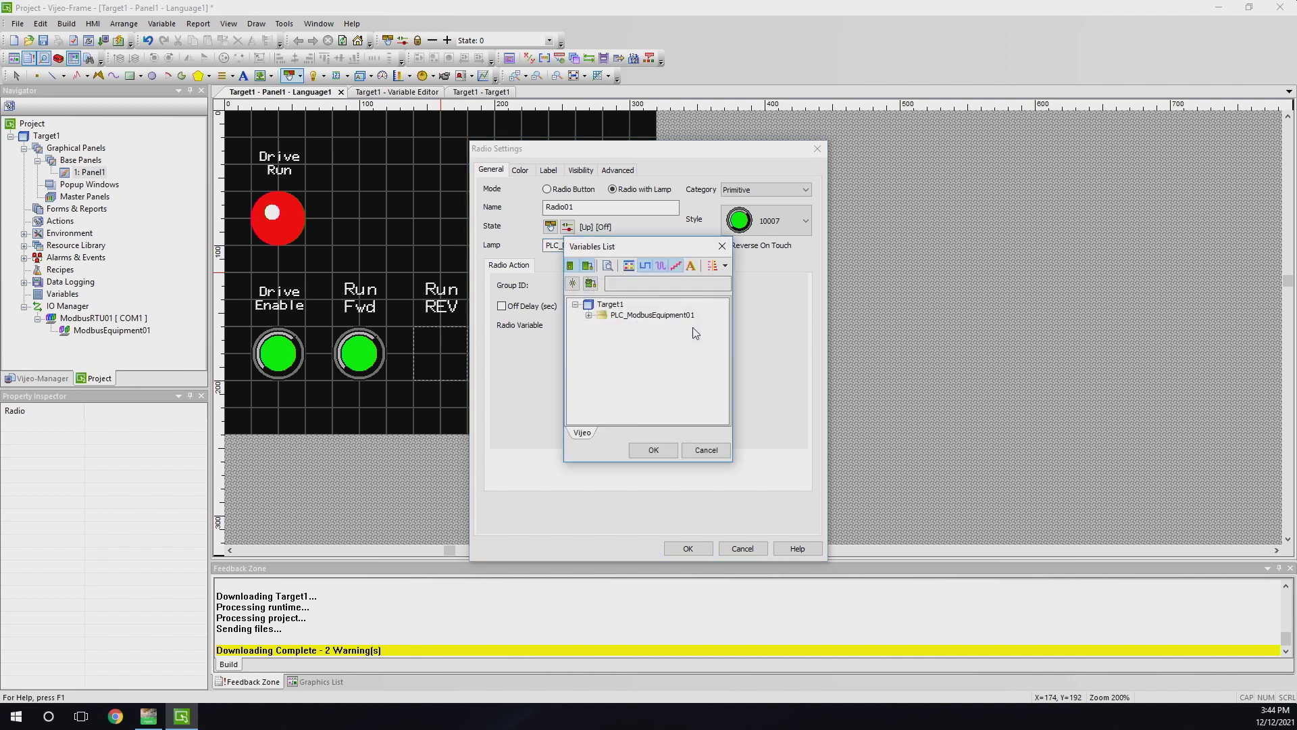
left_click(589, 314)
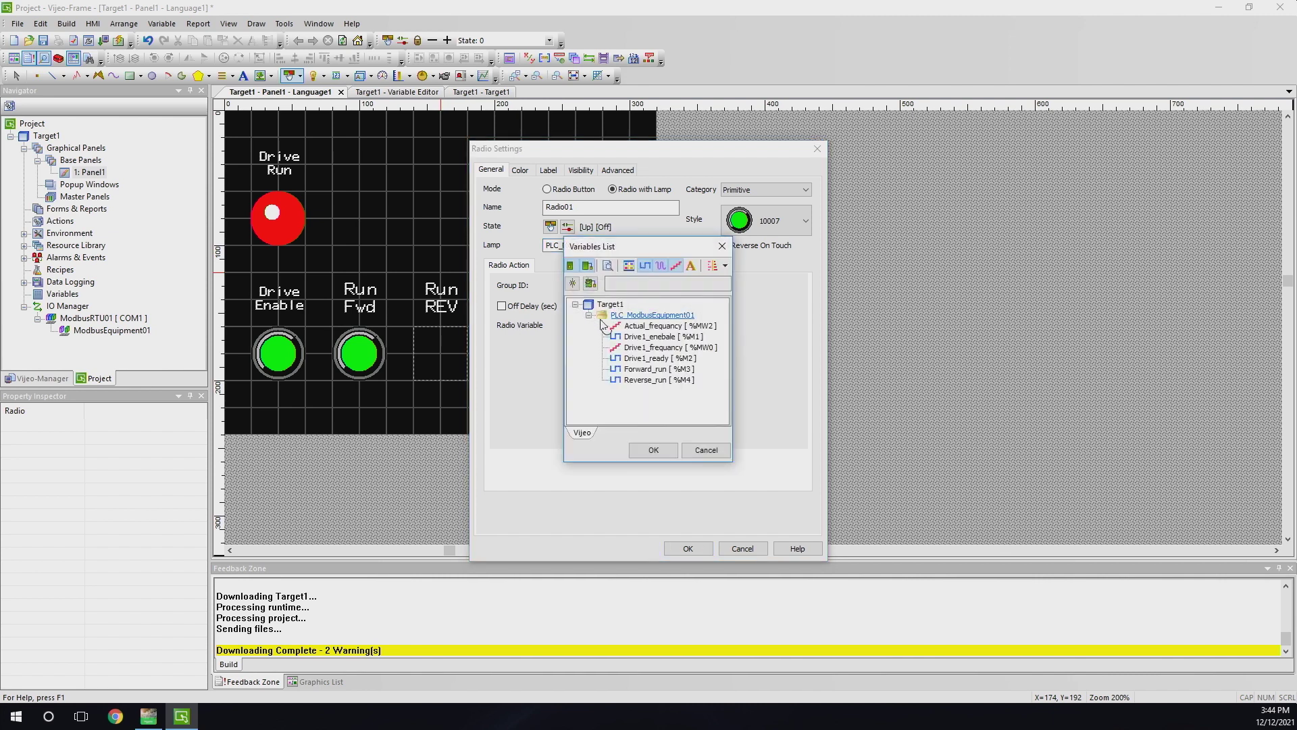
left_click(671, 381)
left_click(654, 449)
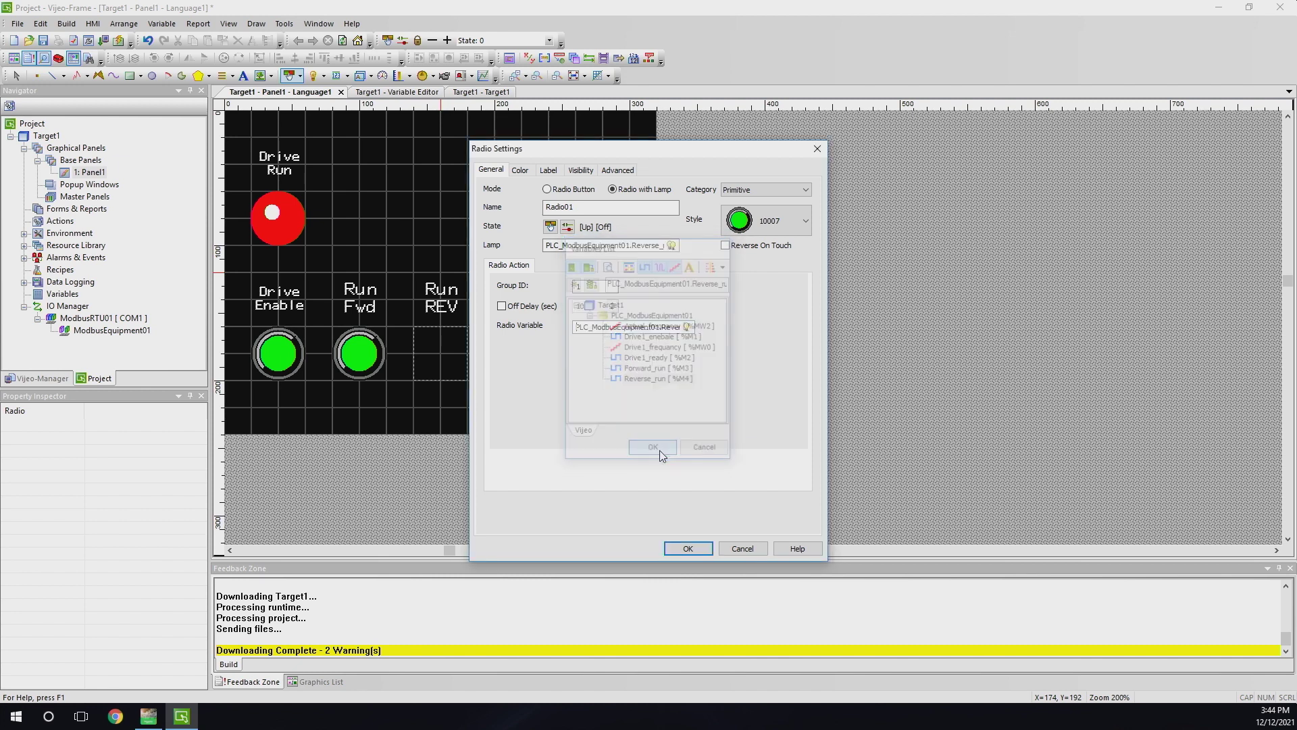
left_click(694, 548)
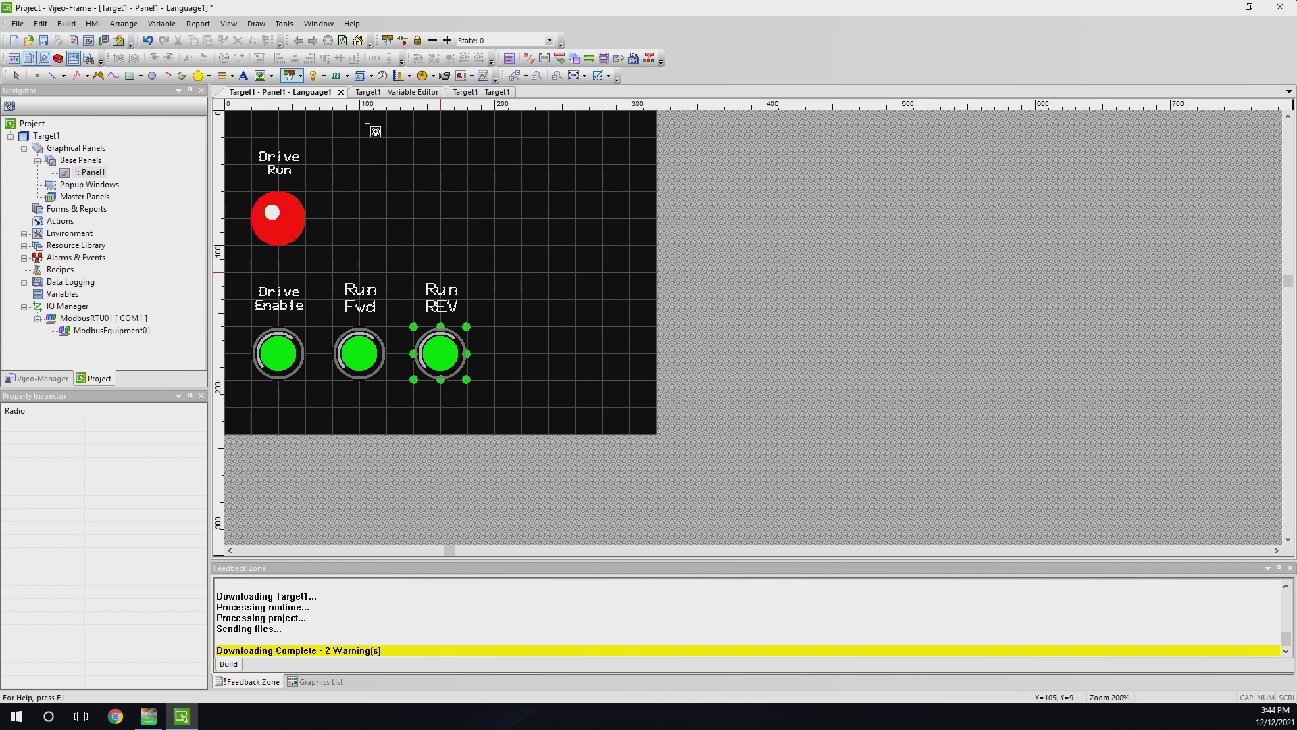
Place a switch about 40 by 40 exactly over the radio button below "Run REV", using primitive style 000000
left_click(302, 78)
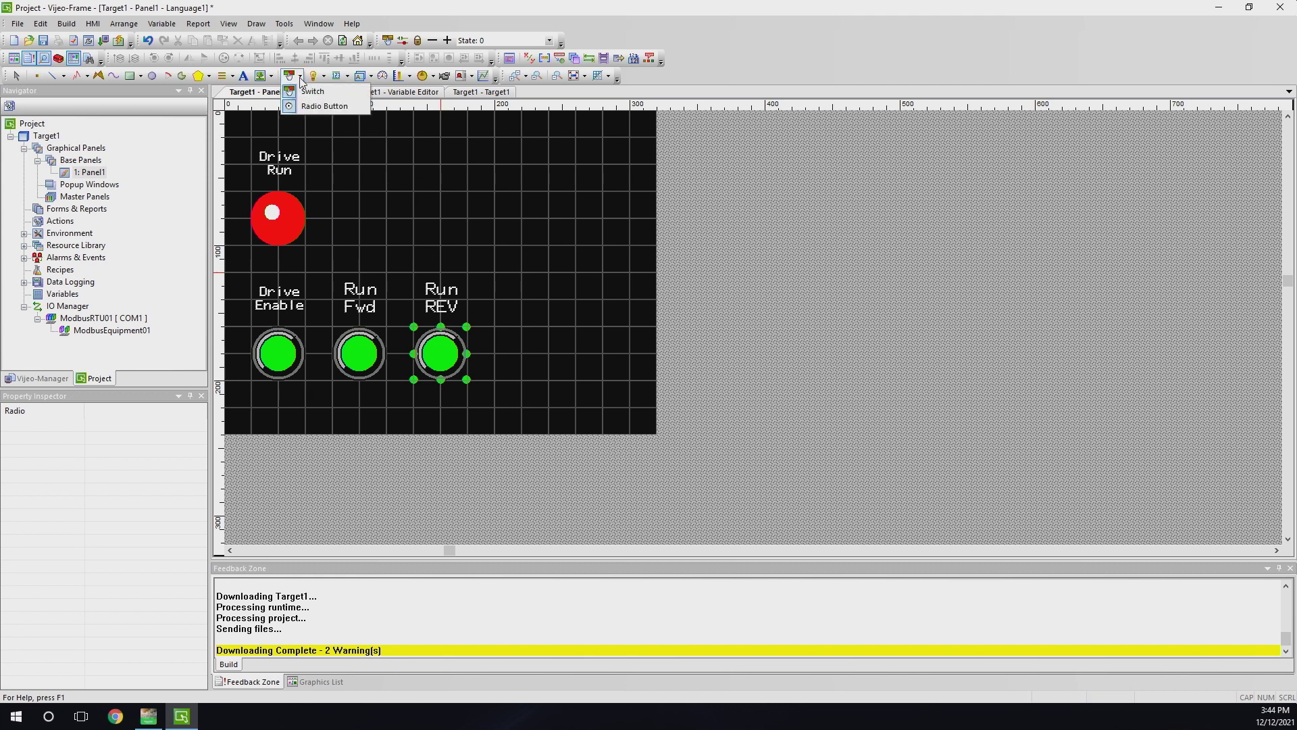
left_click(313, 93)
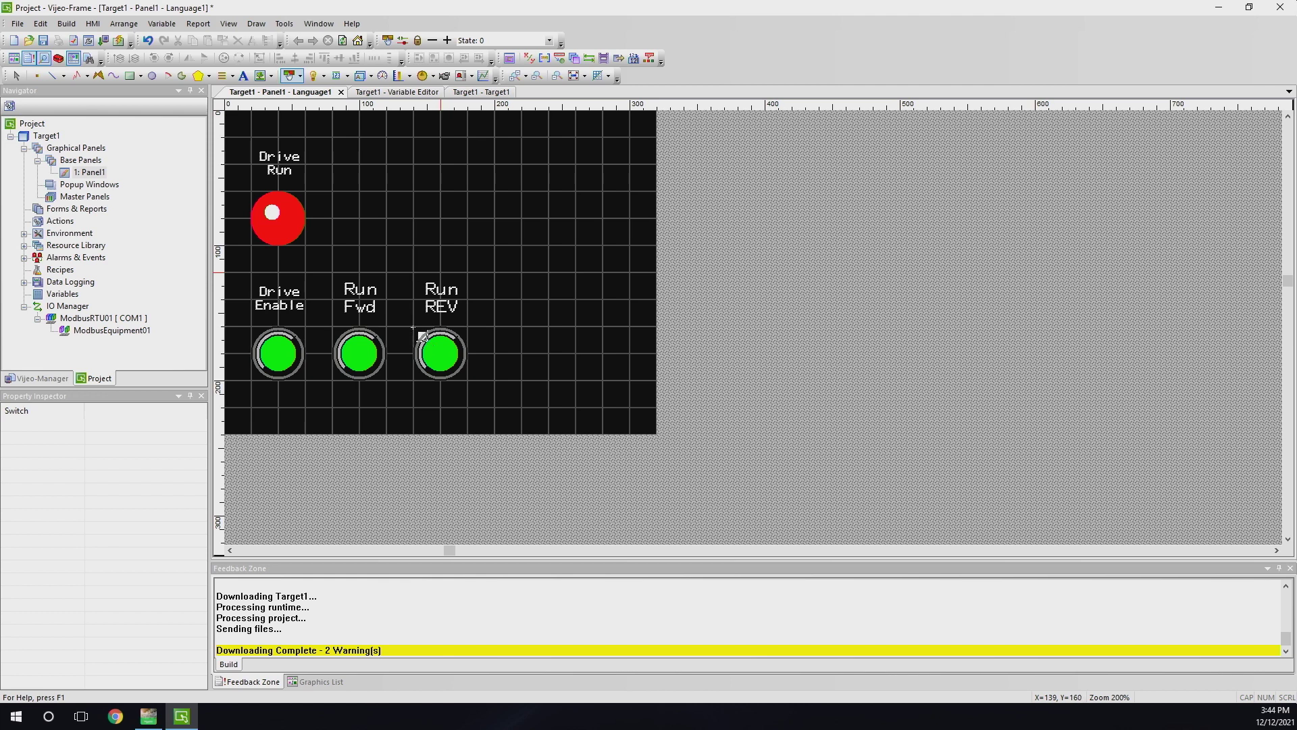
left_click_drag(414, 328, 466, 380)
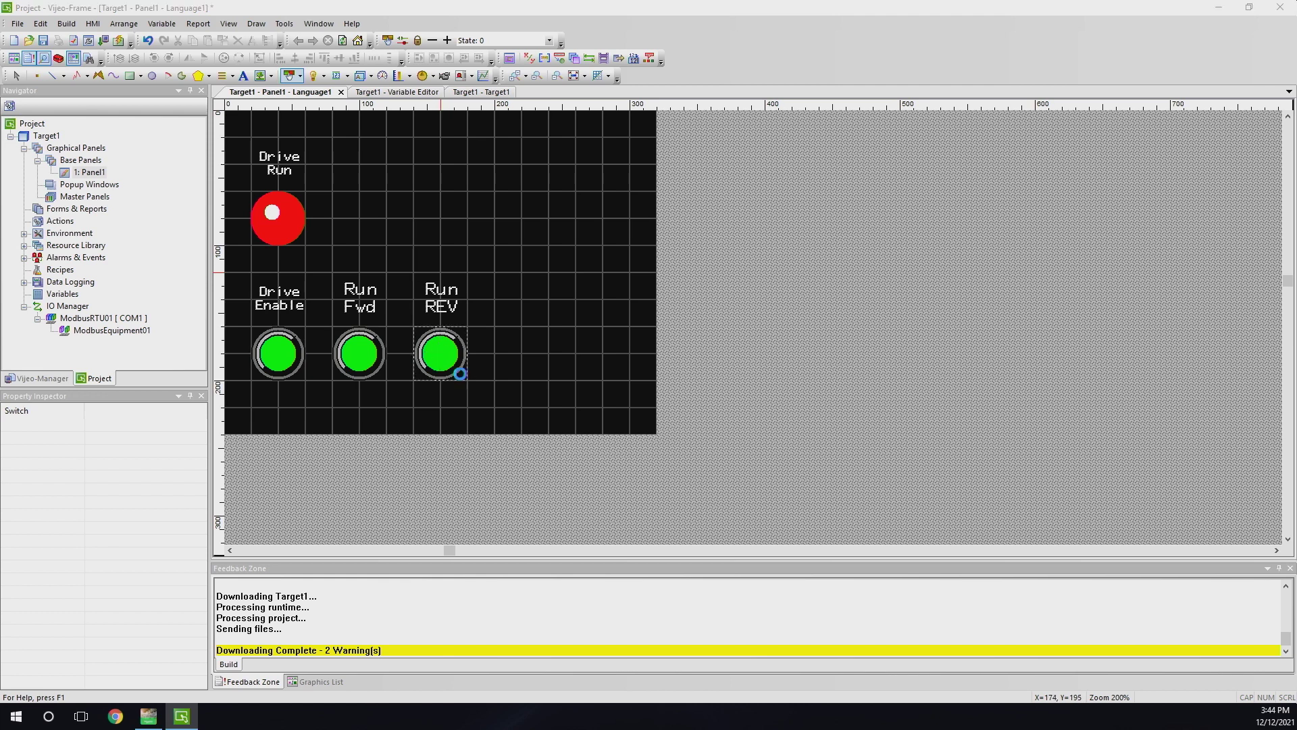
left_click(805, 220)
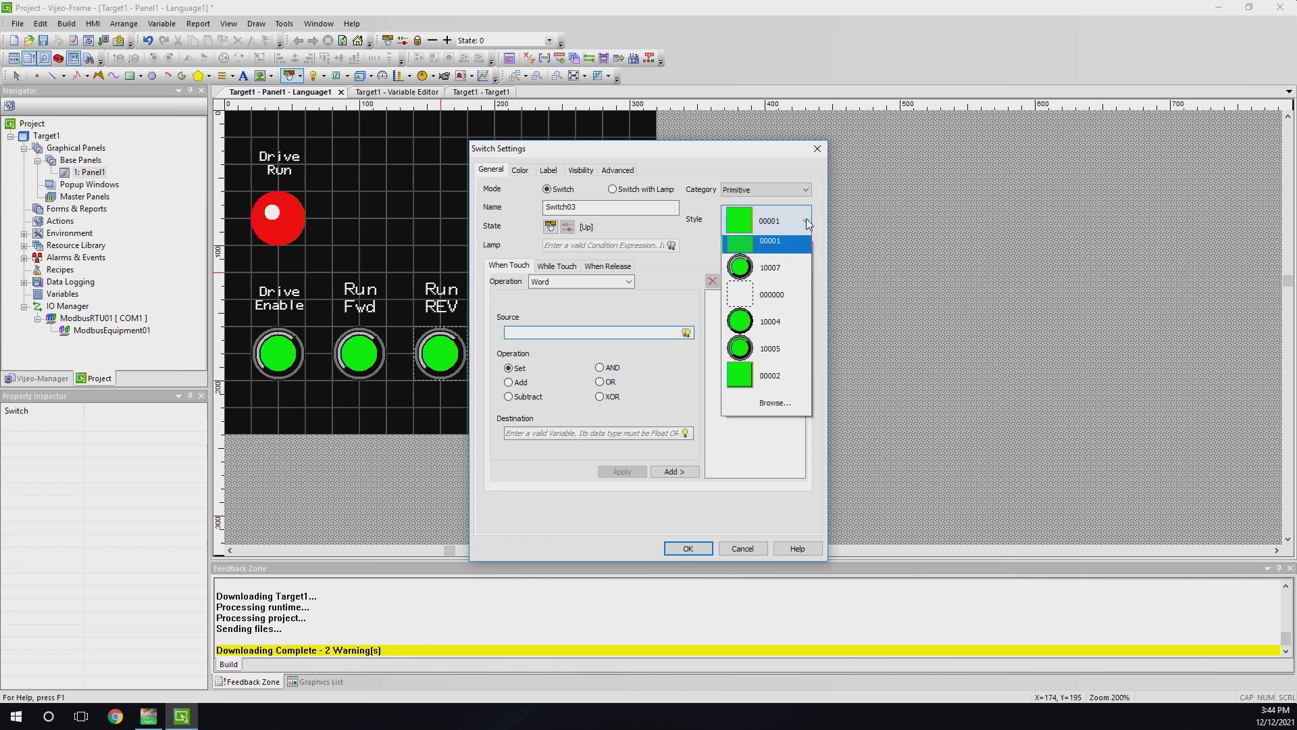
left_click(780, 310)
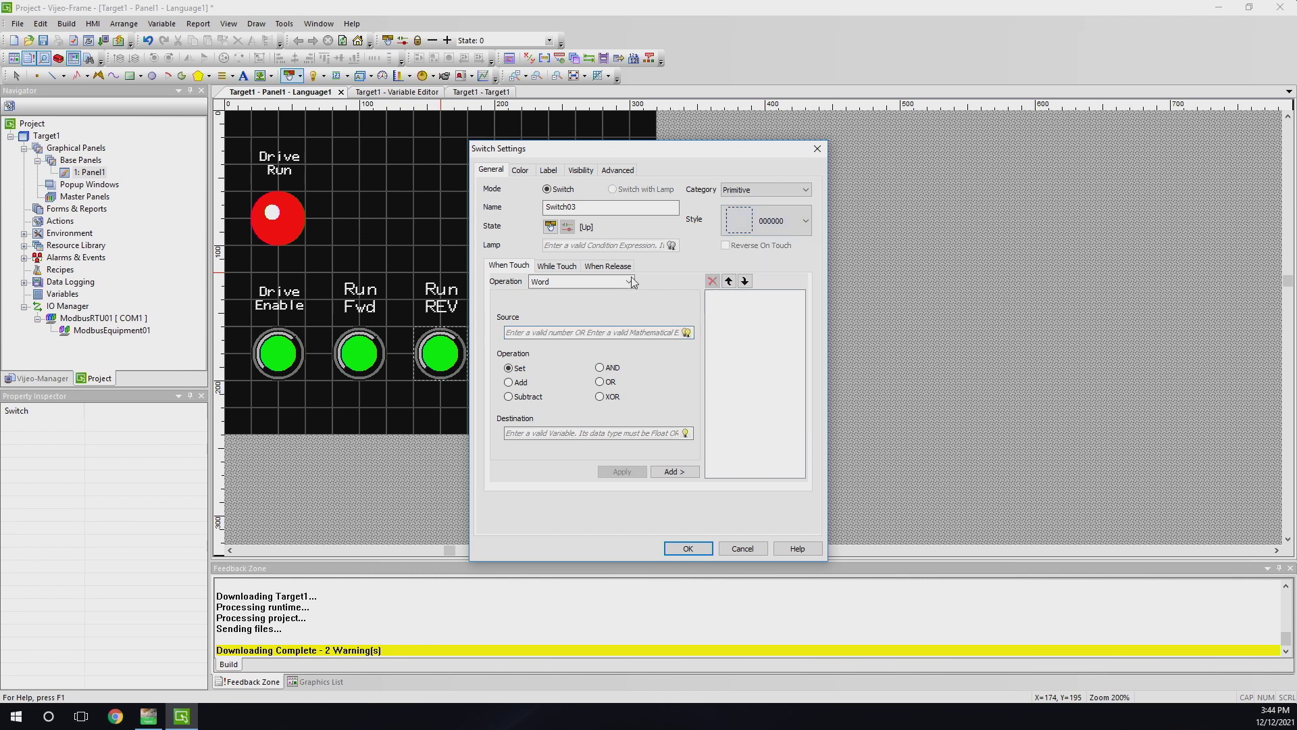
Add a When Touch bit Reset operation on PLC_ModbusEquipment01.Reverse_run to the switch and accept the switch settings
left_click(605, 281)
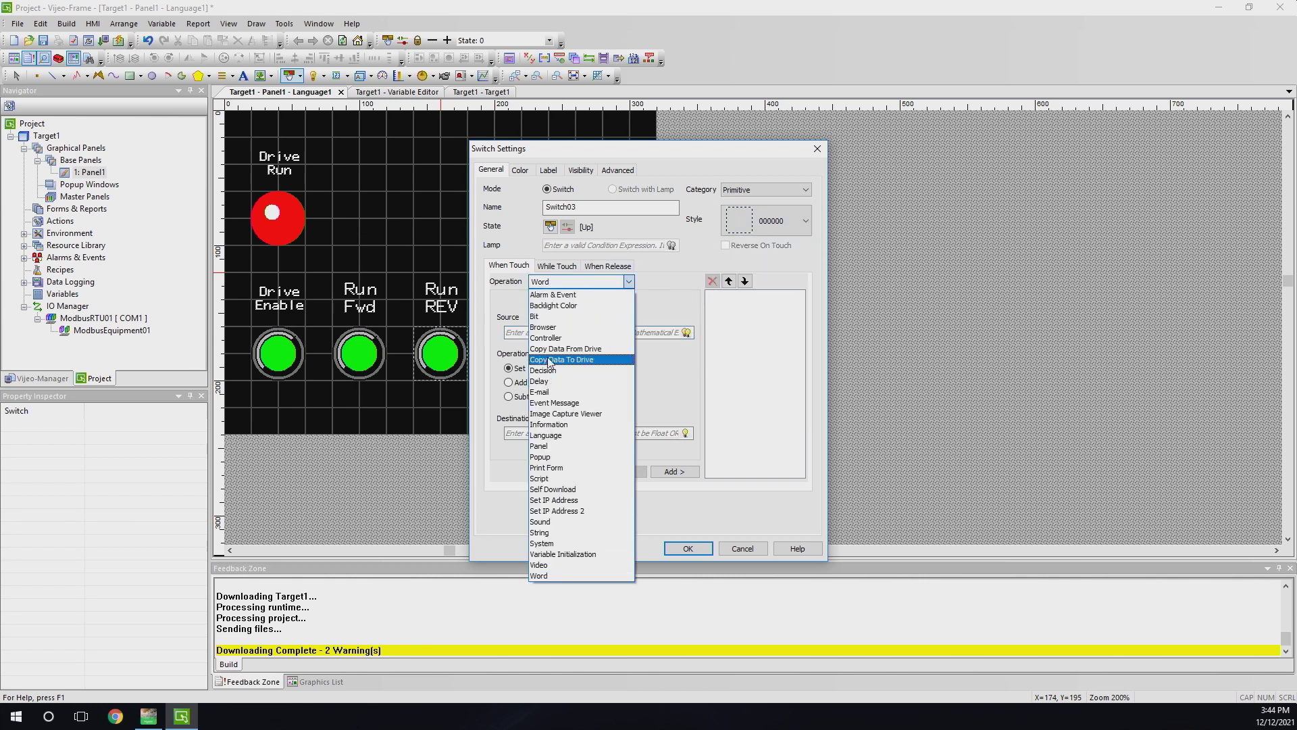
left_click(546, 317)
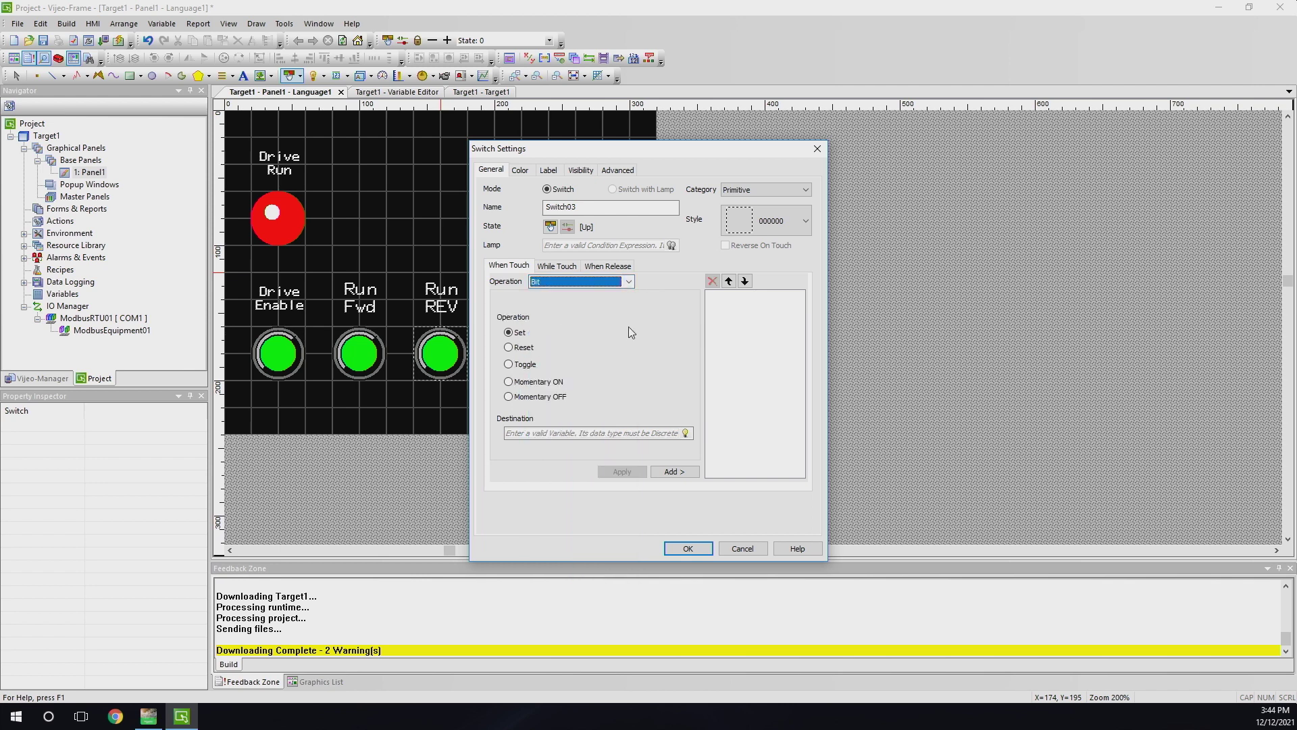
left_click(510, 348)
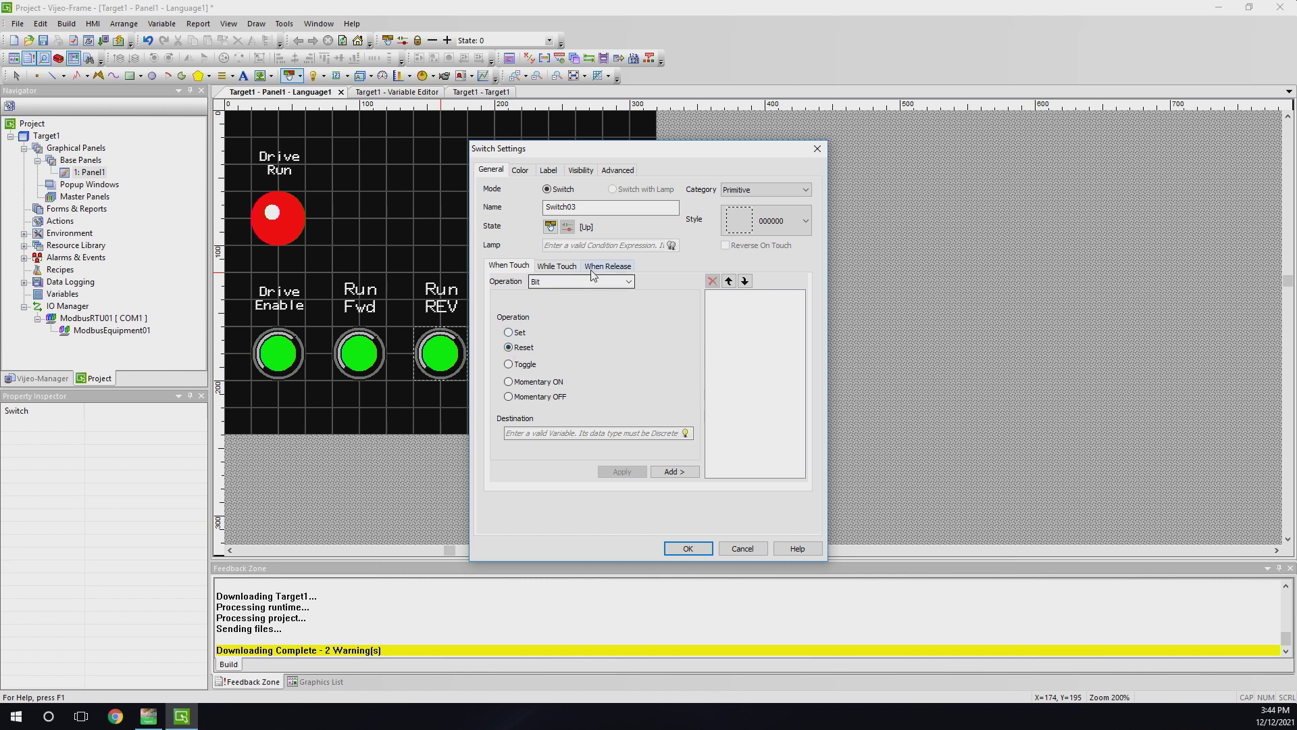
left_click(686, 433)
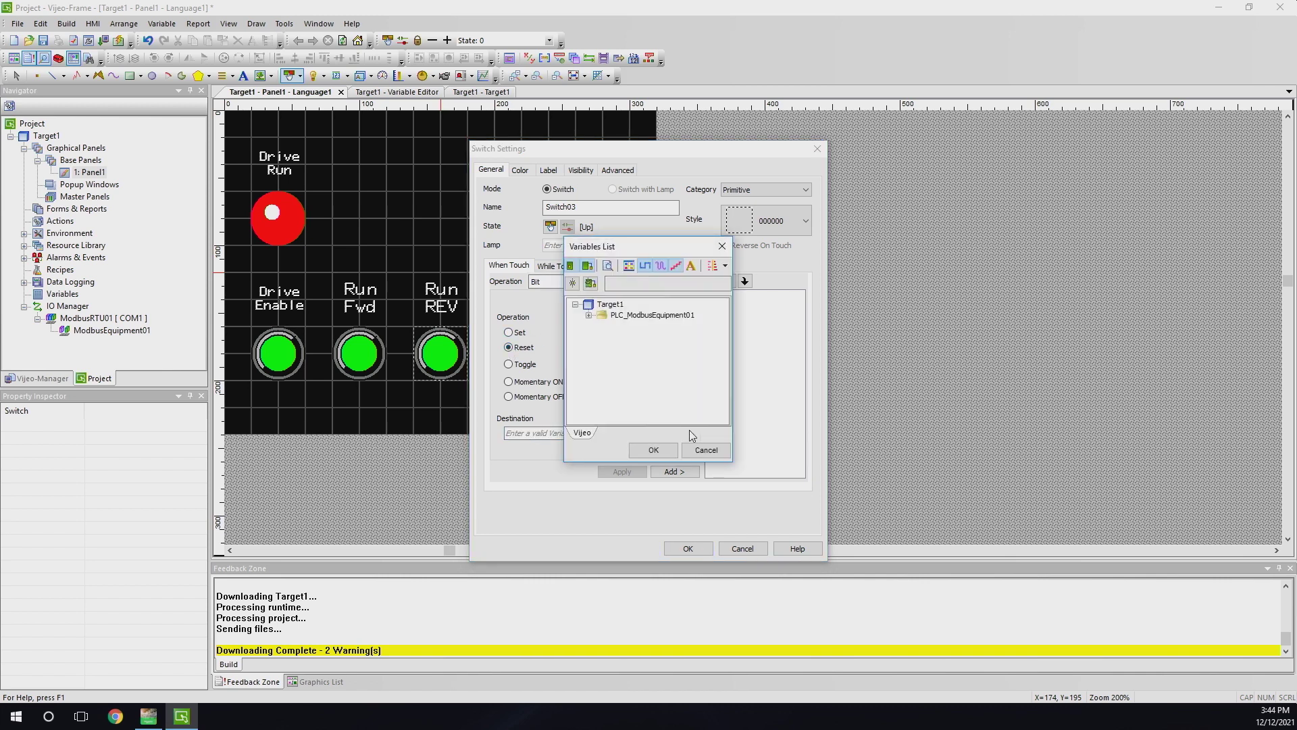
left_click(589, 315)
left_click(634, 380)
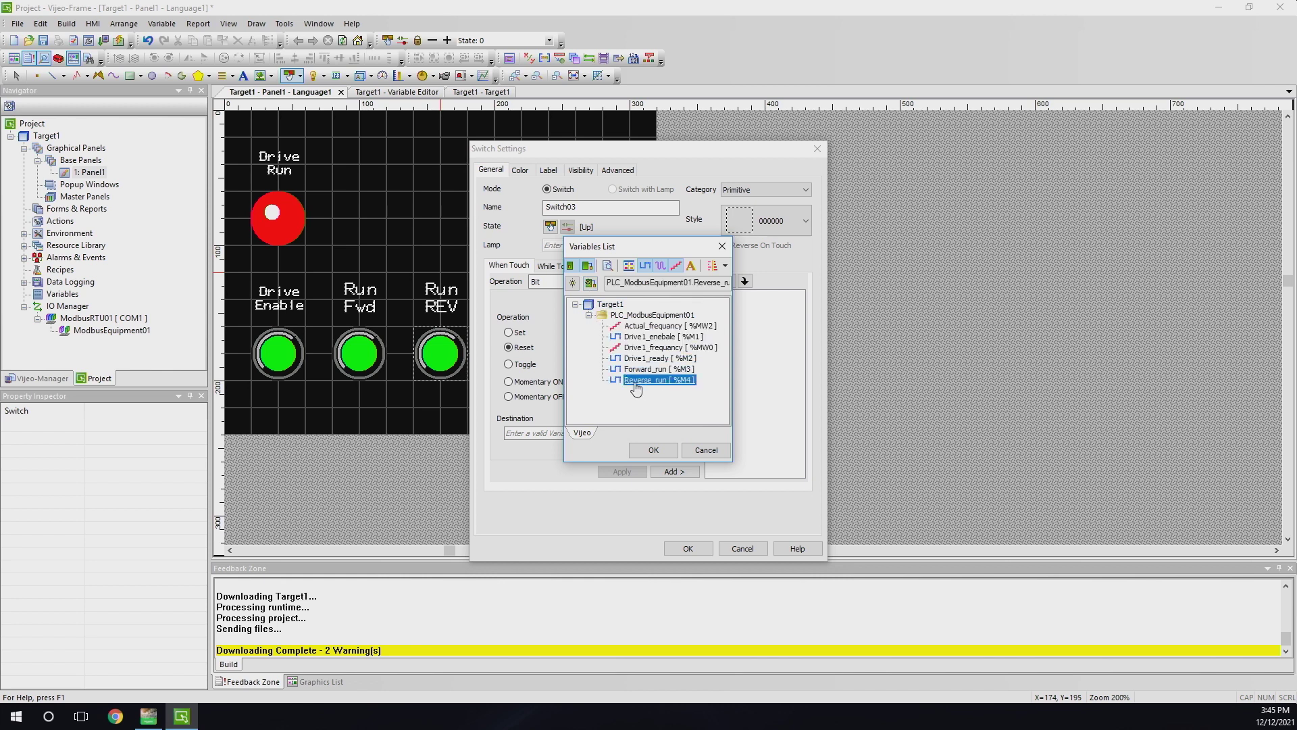
left_click(659, 450)
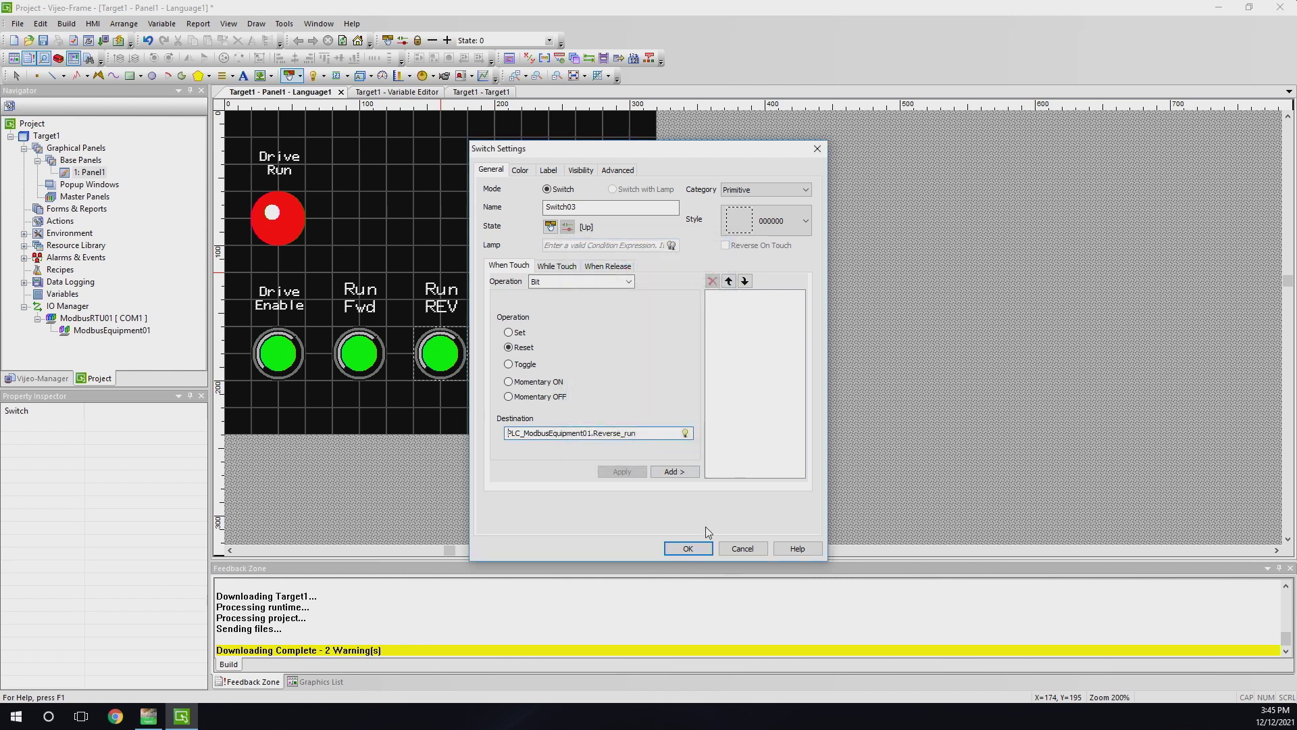
left_click(676, 472)
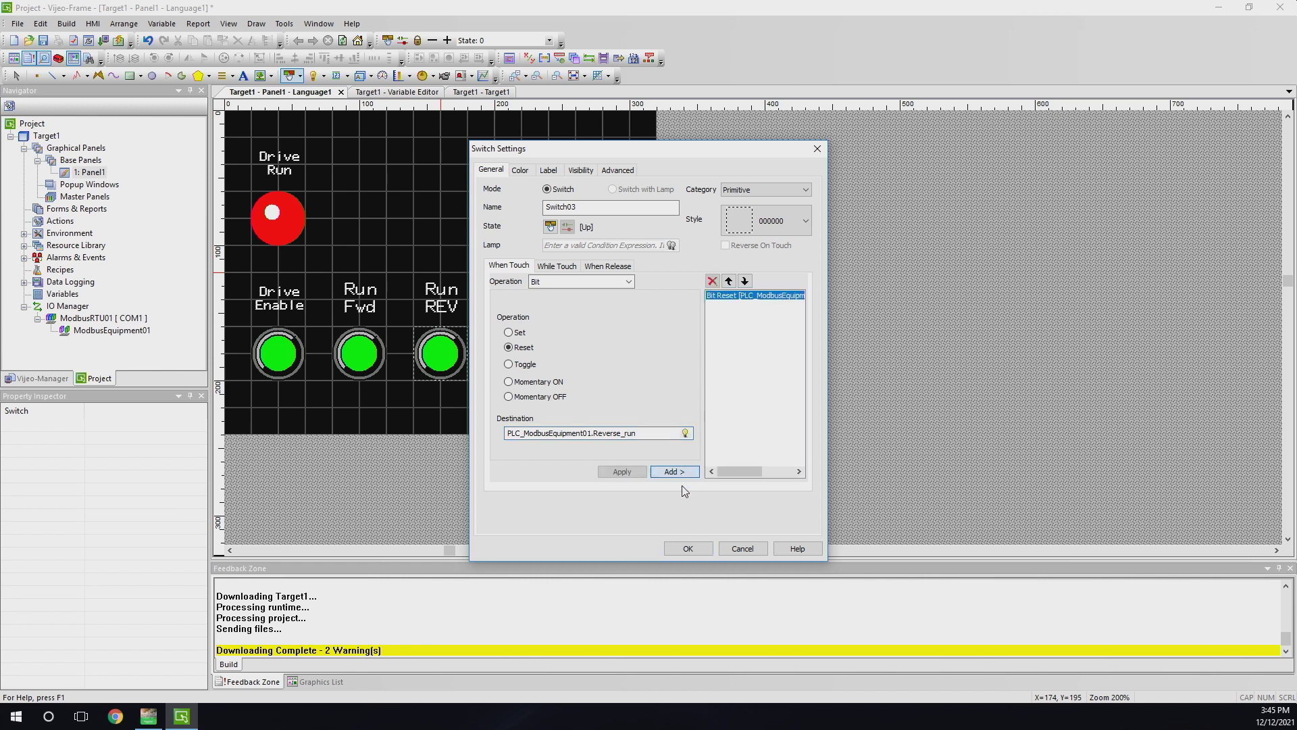
left_click(689, 549)
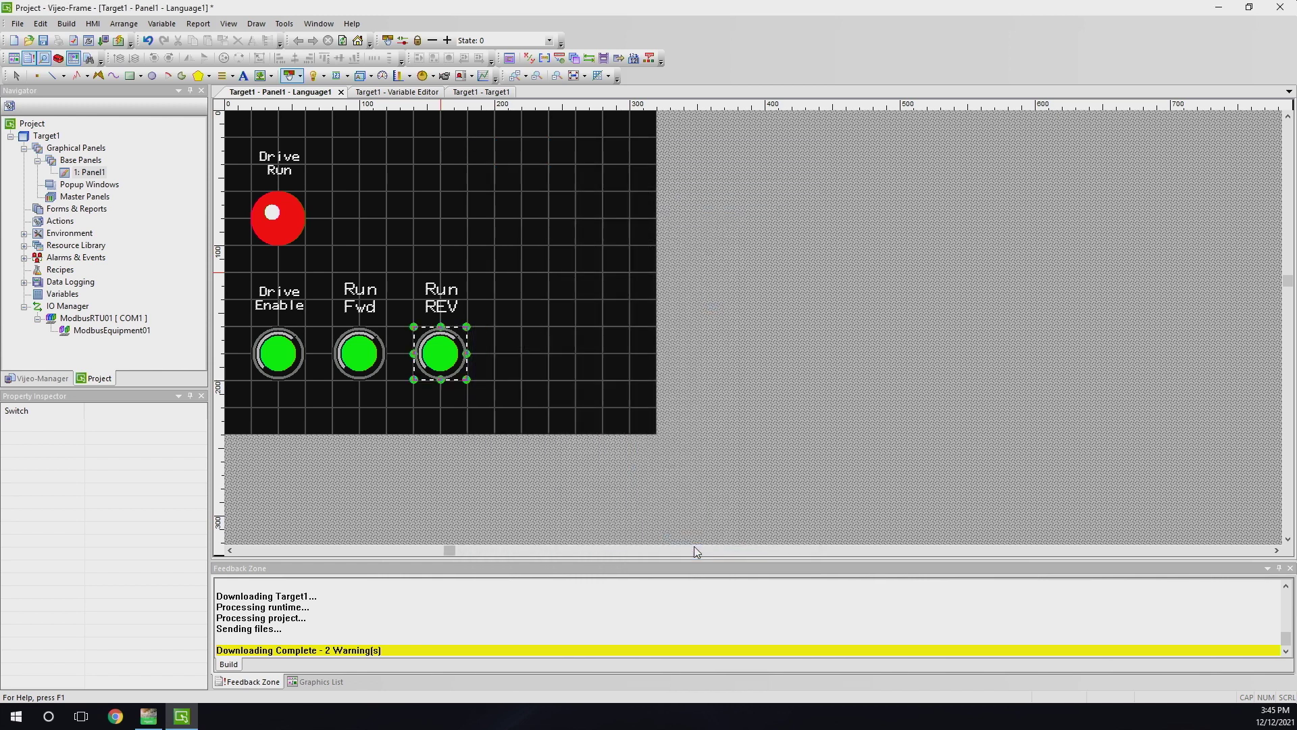
Enable visibility of the switch over the "Run REV" radio button with PLC_ModbusEquipment01.Reverse_run as the condition, accept the settings and deselect it
left_click(17, 75)
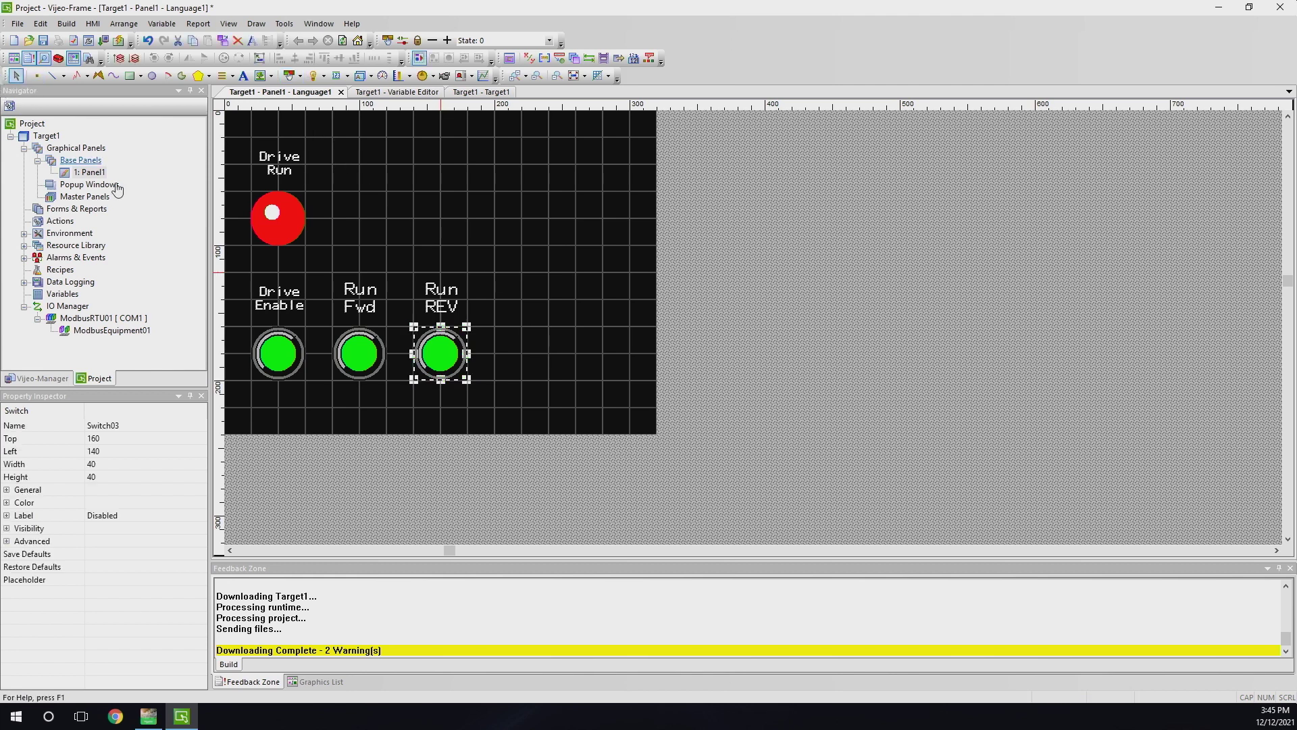
double_click(439, 354)
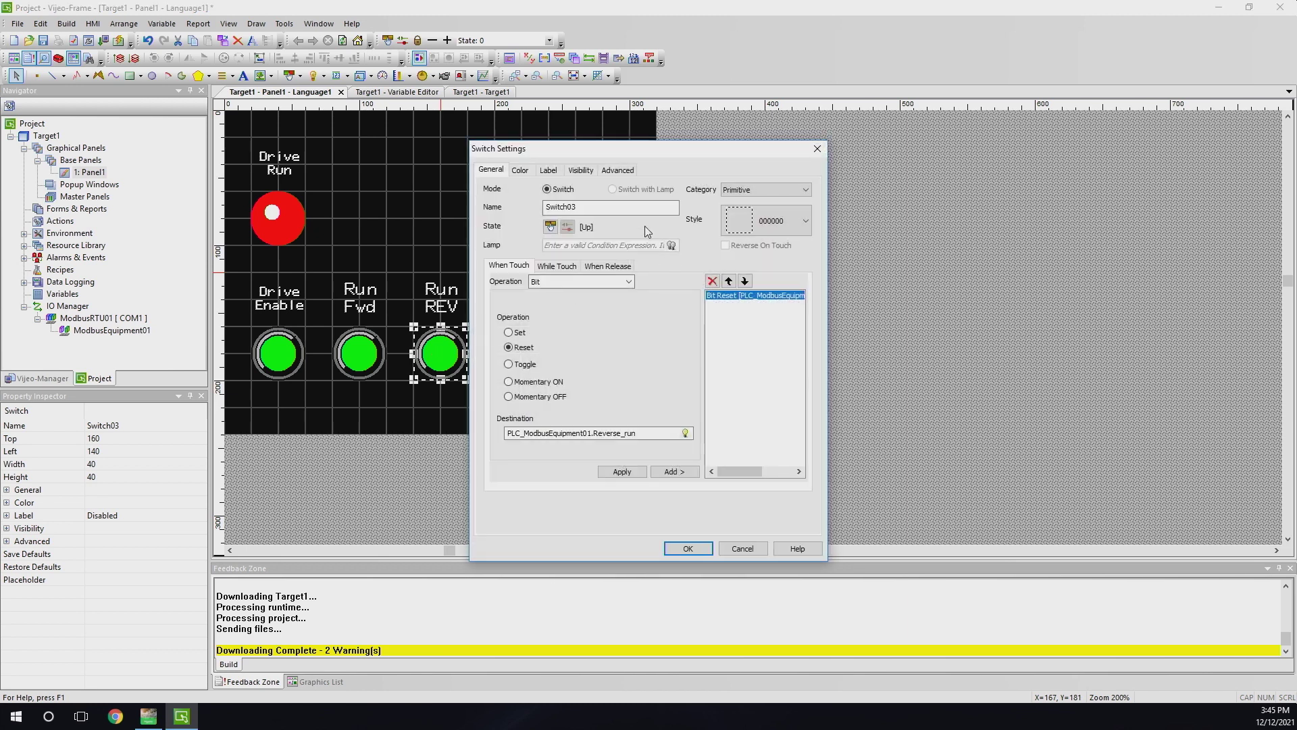
left_click(580, 169)
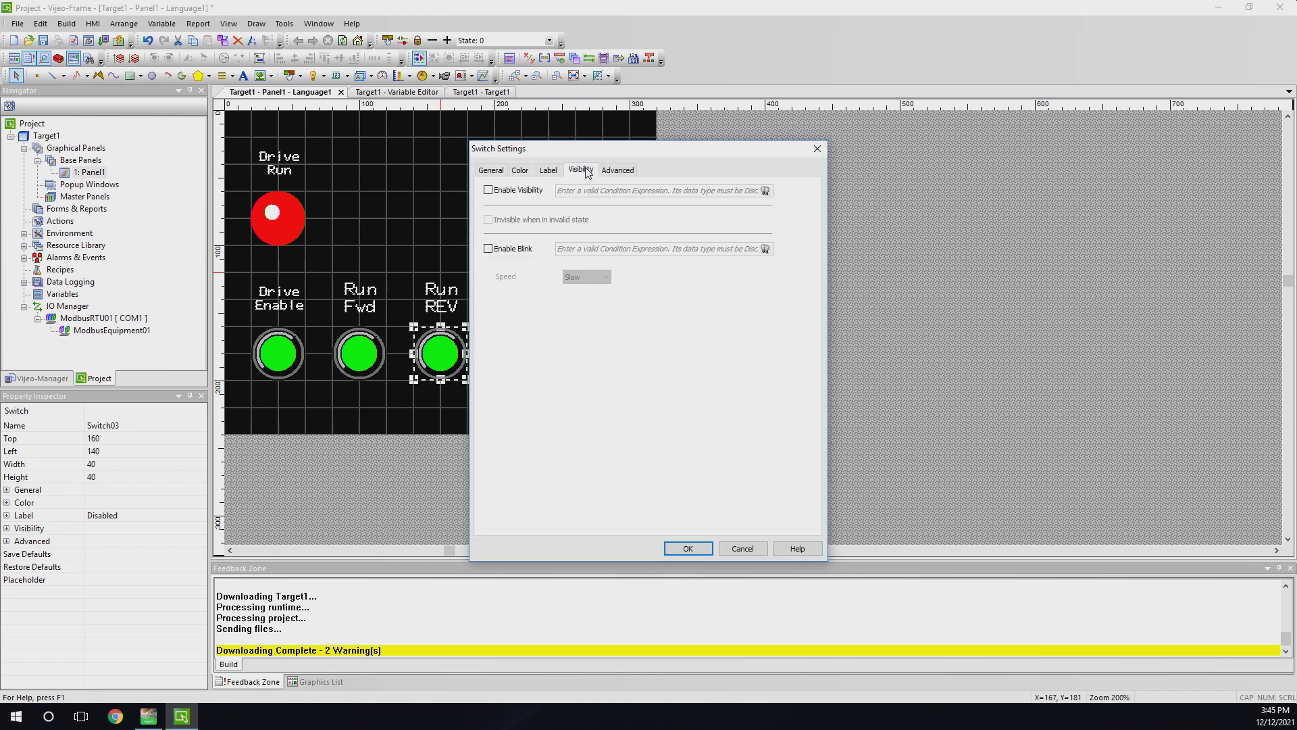
left_click(488, 191)
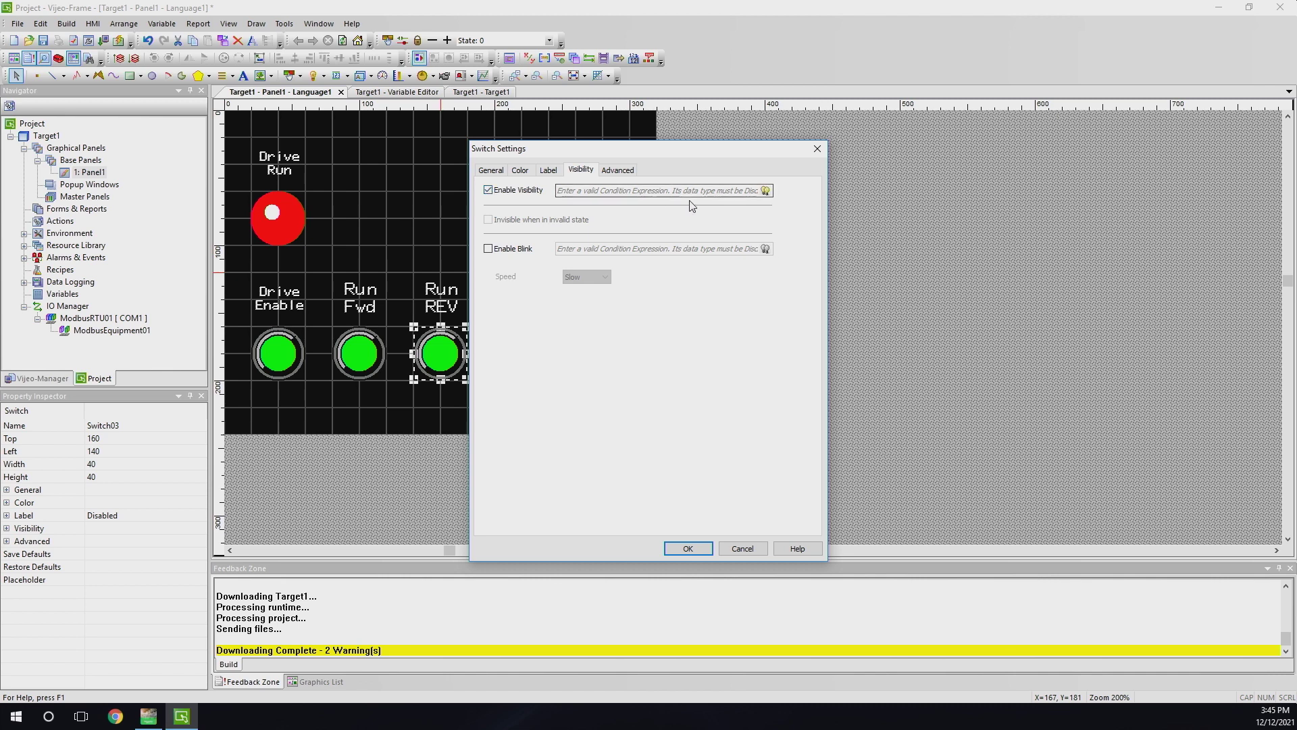
left_click(767, 192)
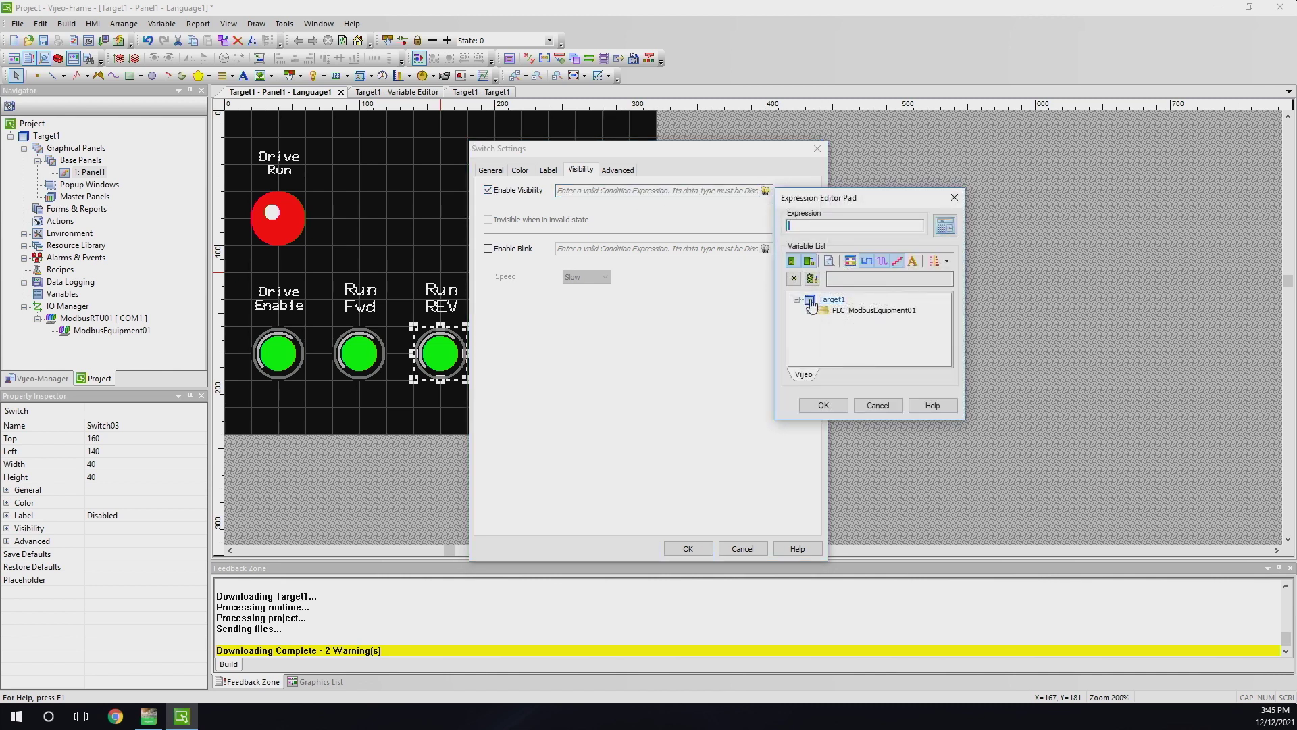
double_click(841, 313)
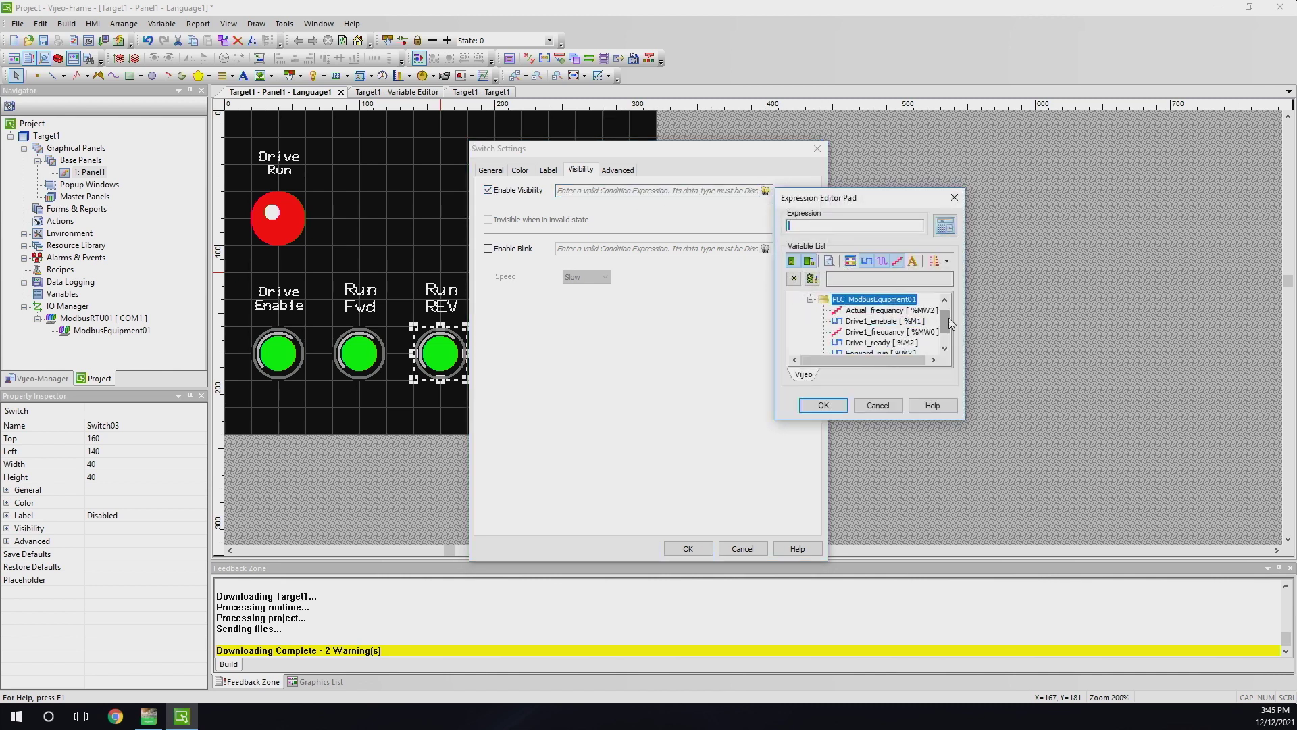
left_click_drag(949, 318, 947, 334)
left_click(878, 343)
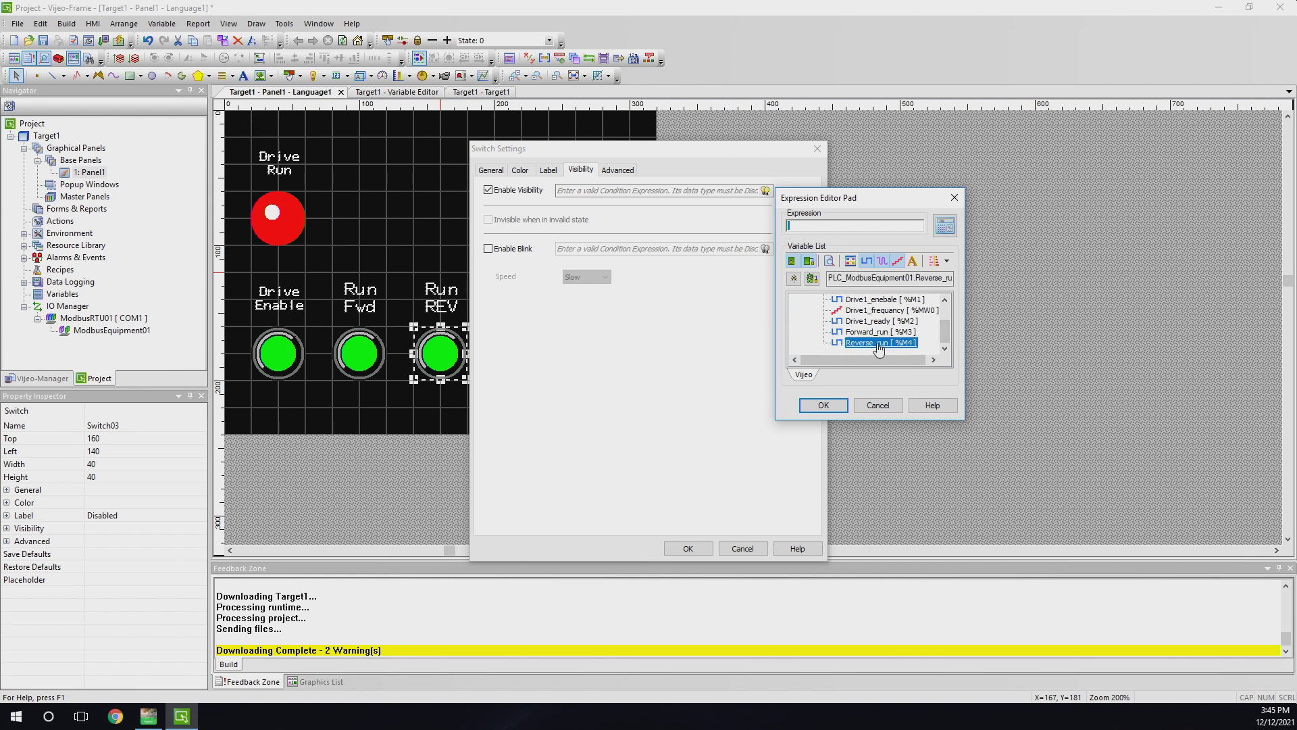
left_click(831, 407)
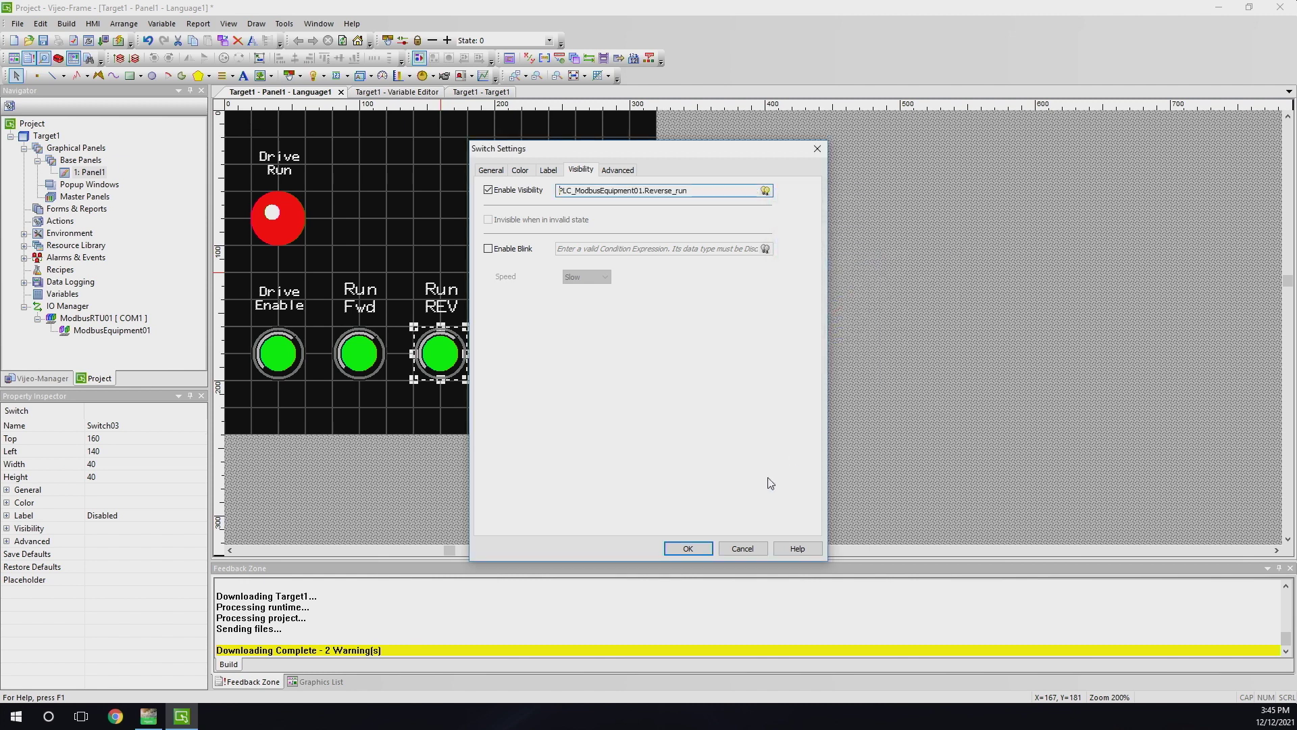
left_click(688, 549)
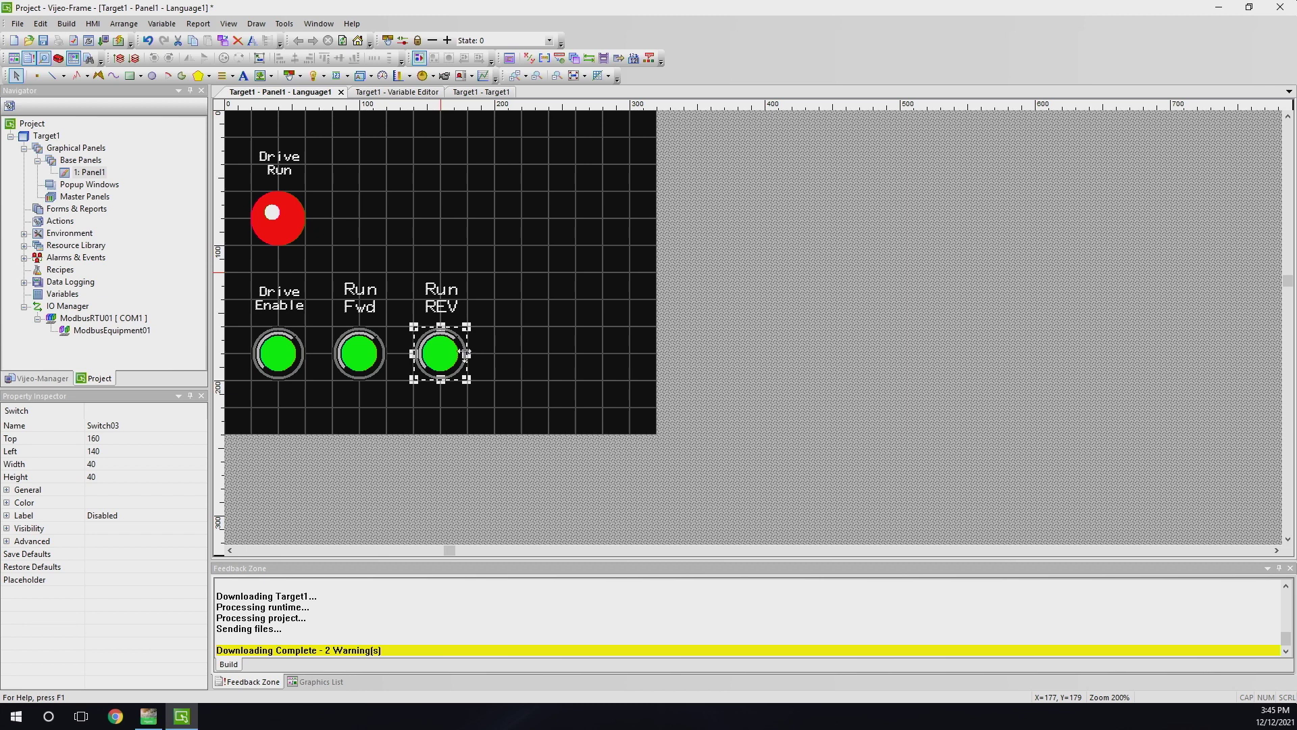
left_click(472, 225)
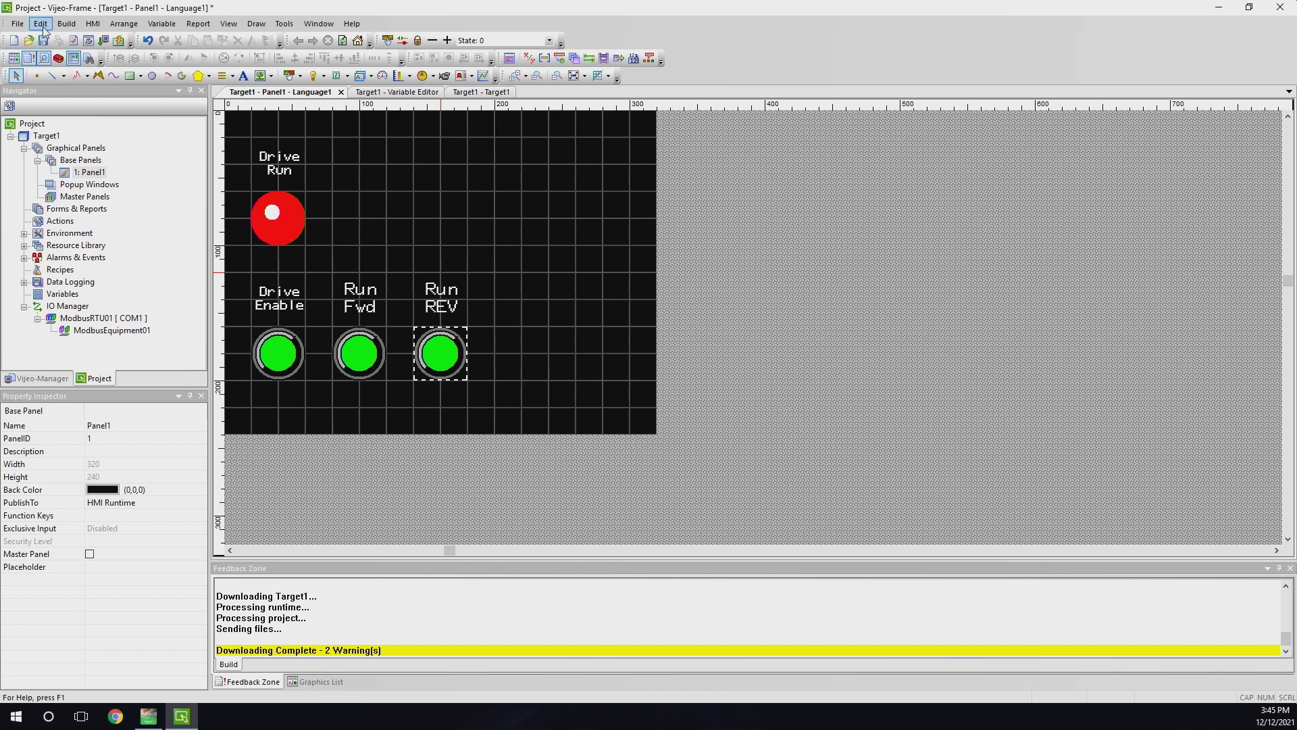
Open Target1's general settings to check the download method and start downloading the project to the HMI
double_click(48, 137)
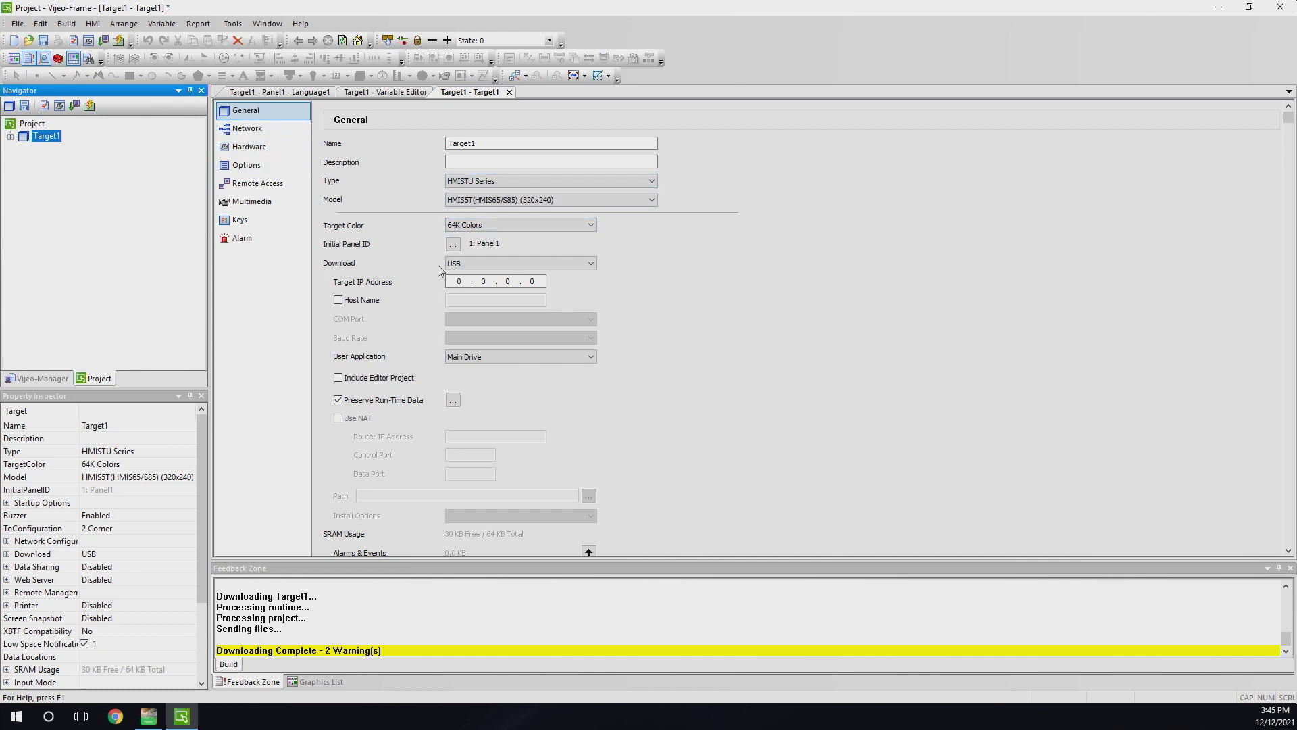
left_click(102, 40)
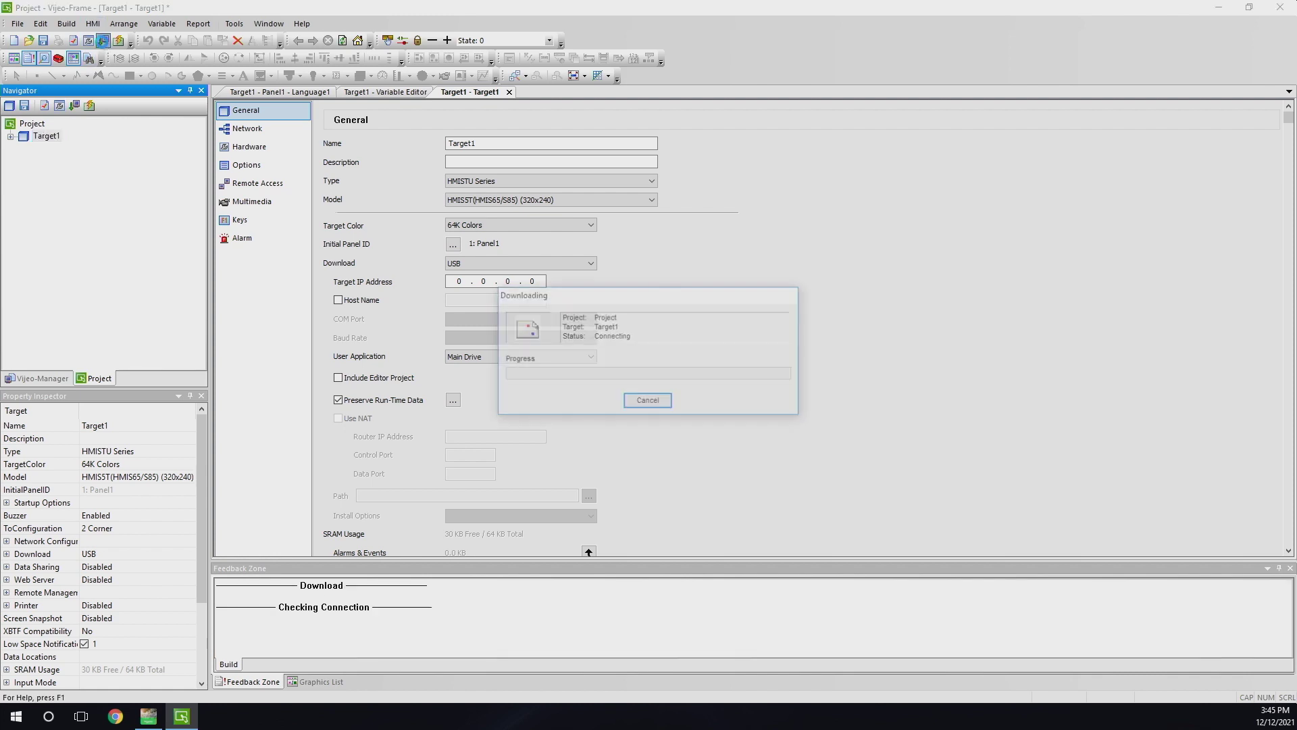